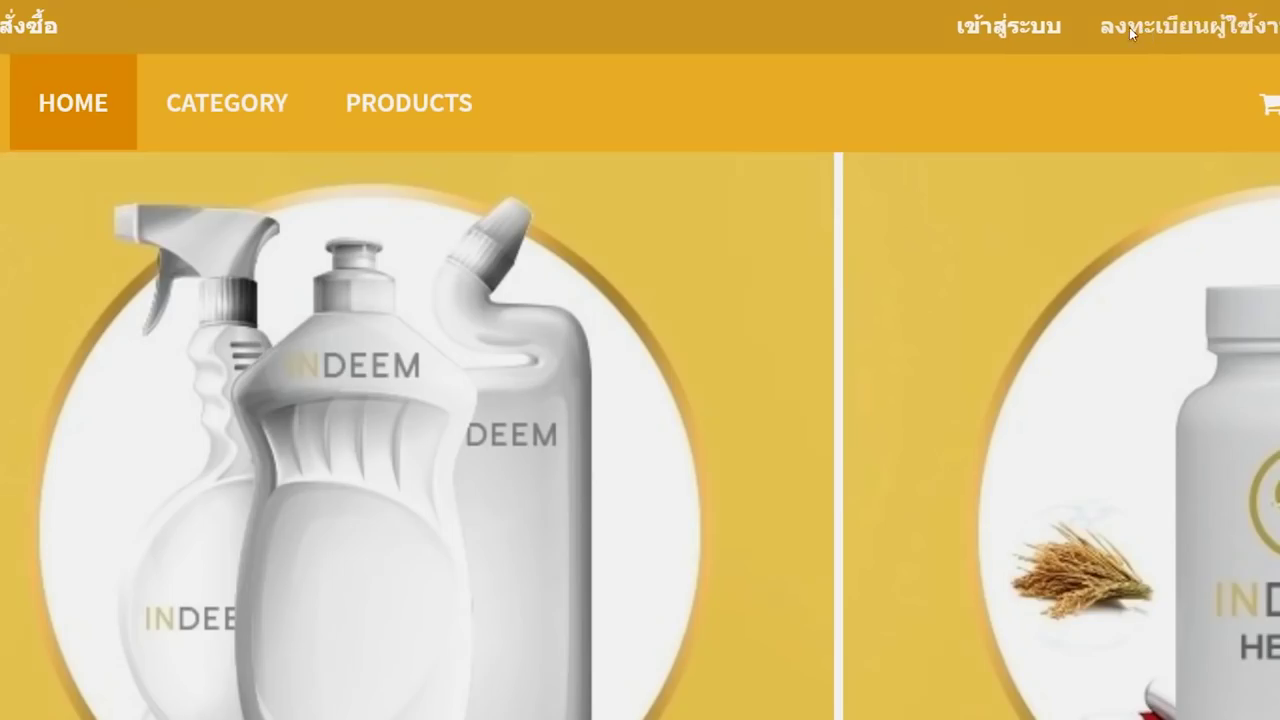
- Open the new business member sign-up form and zoom the page out until it fits
click(1129, 27)
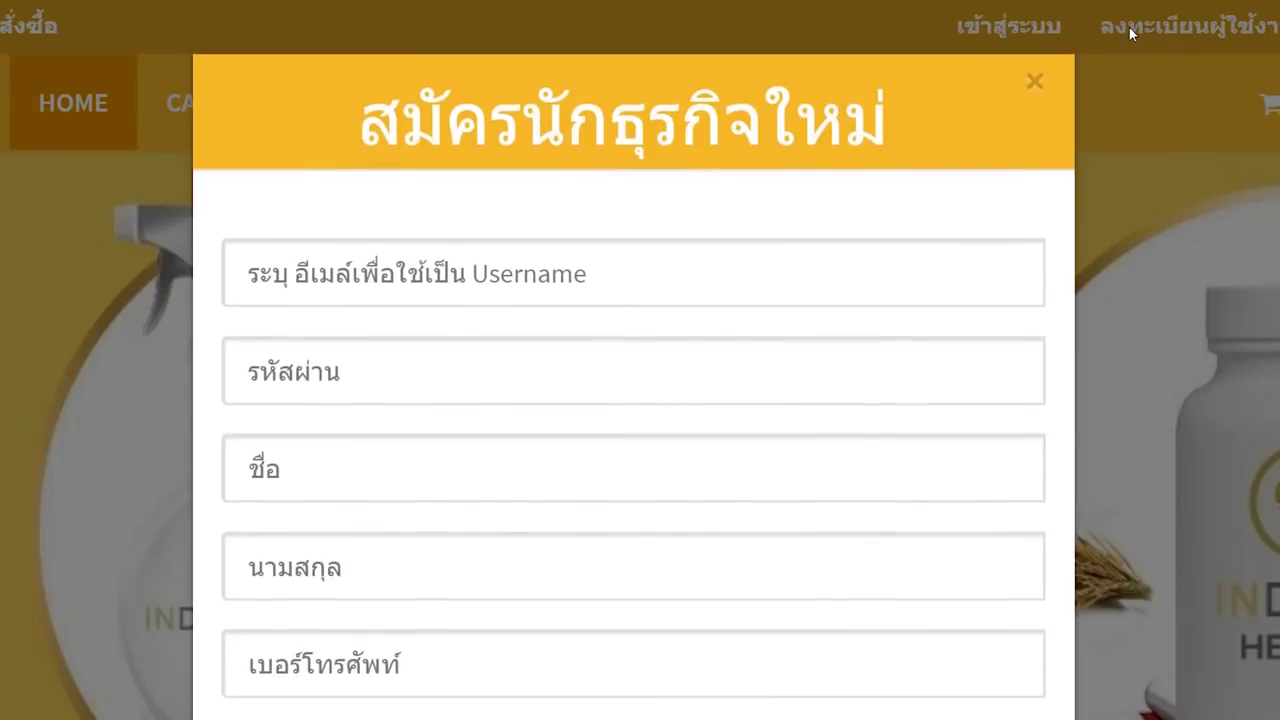
scroll(931, 125, down, 1)
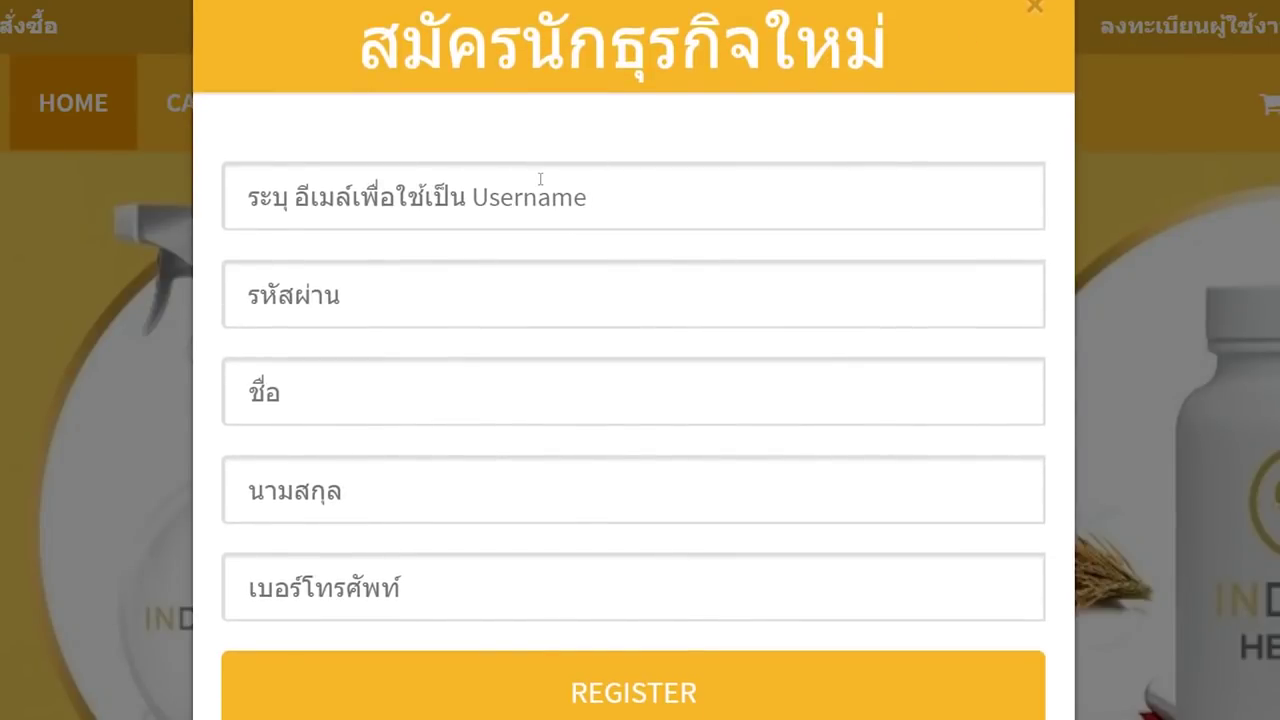
key(ctrl+minus)
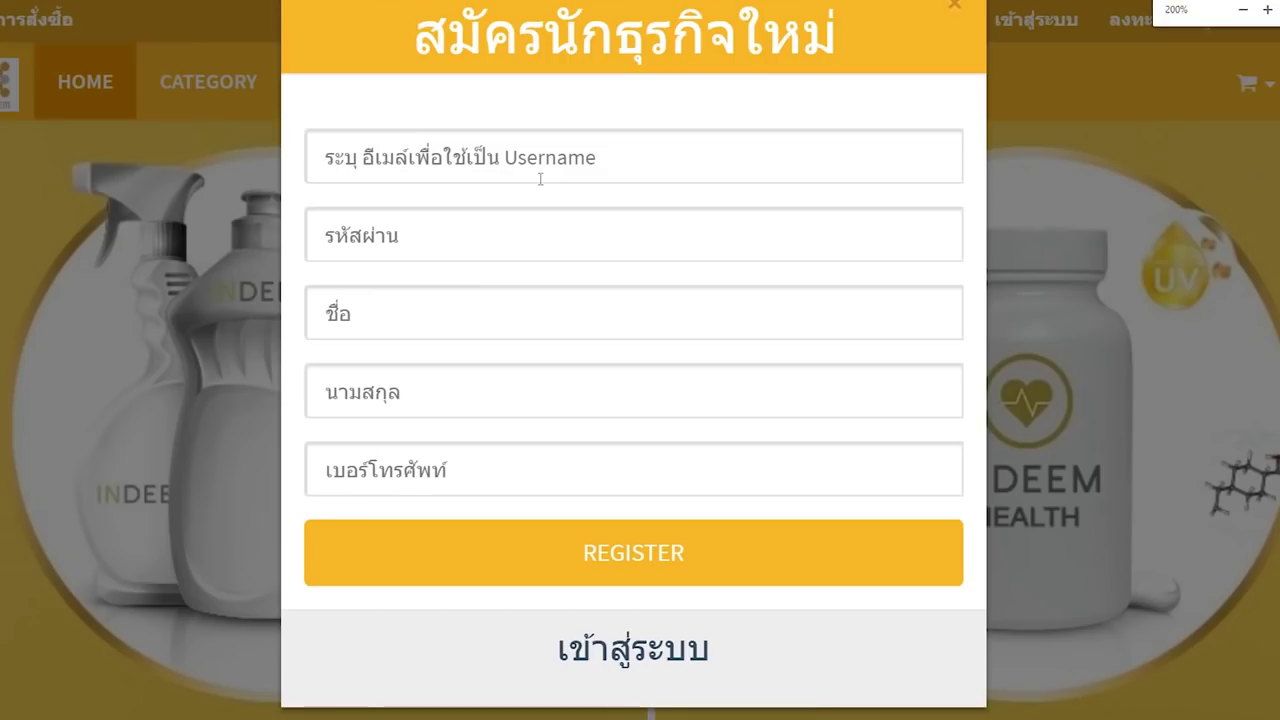
key(ctrl+minus)
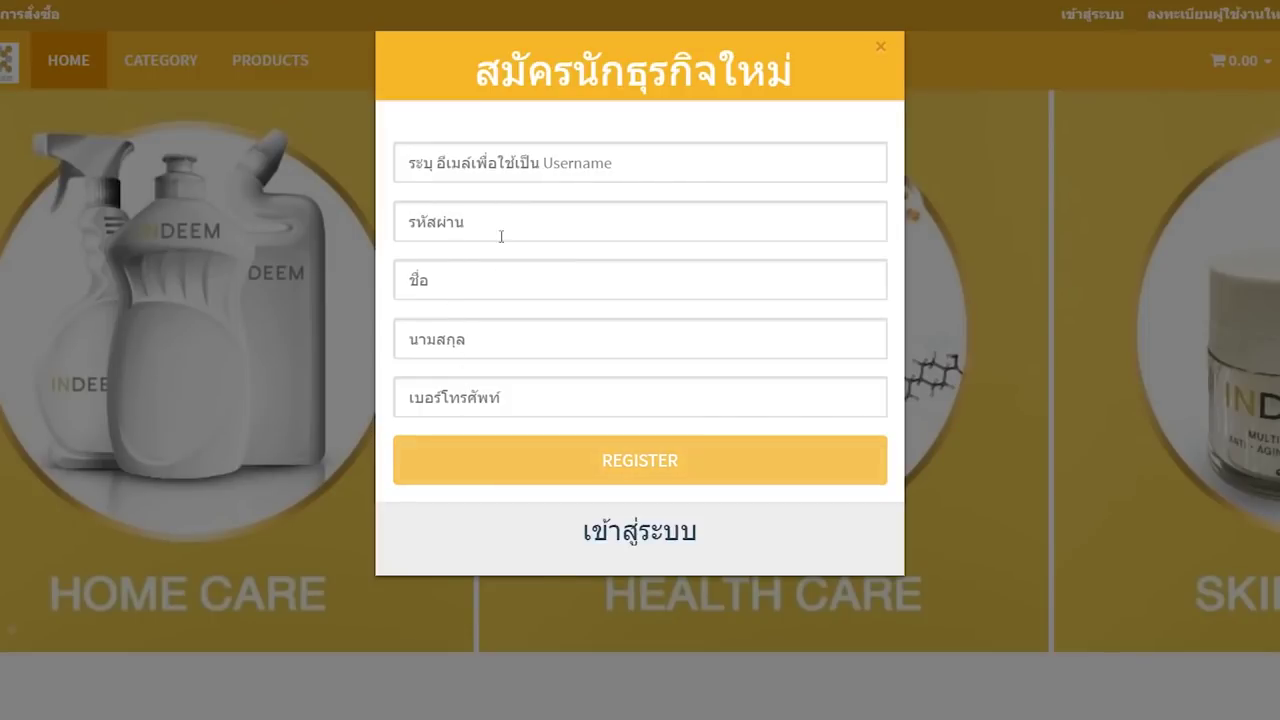
- Enter the e-mail username, password, first name, surname and phone, then submit the registration
click(482, 158)
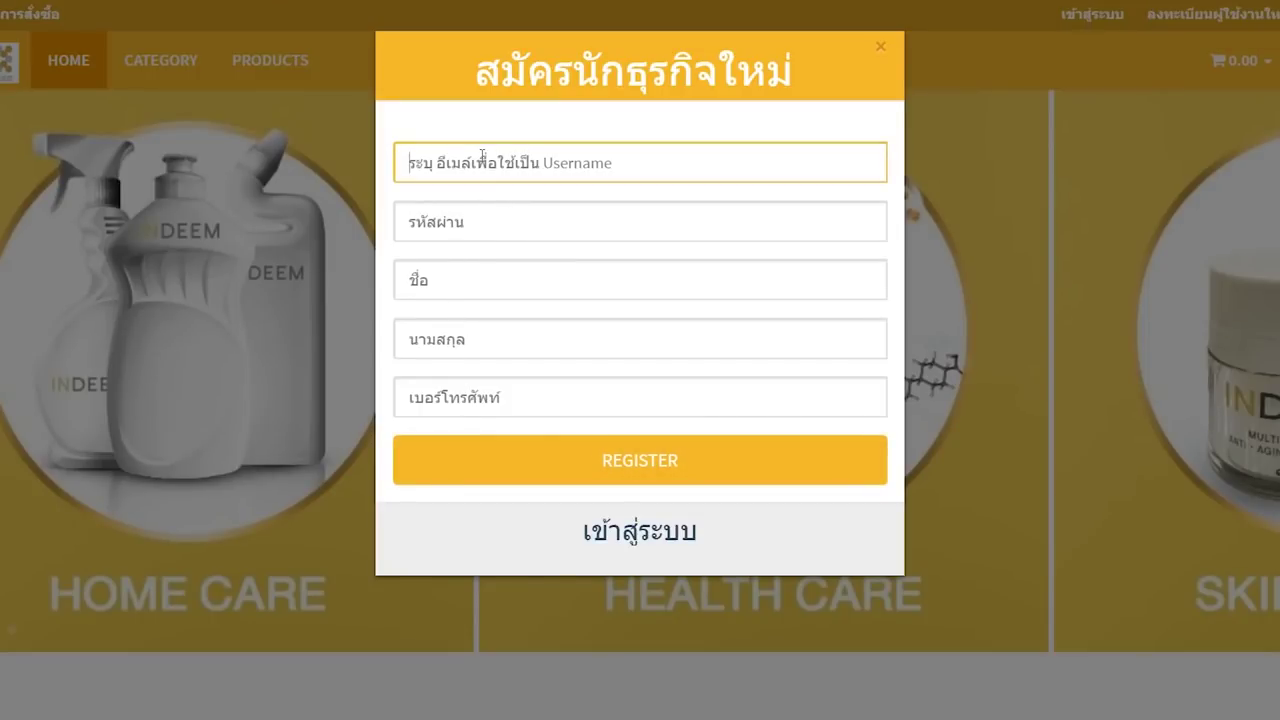
click(490, 217)
click(479, 273)
click(478, 332)
click(477, 386)
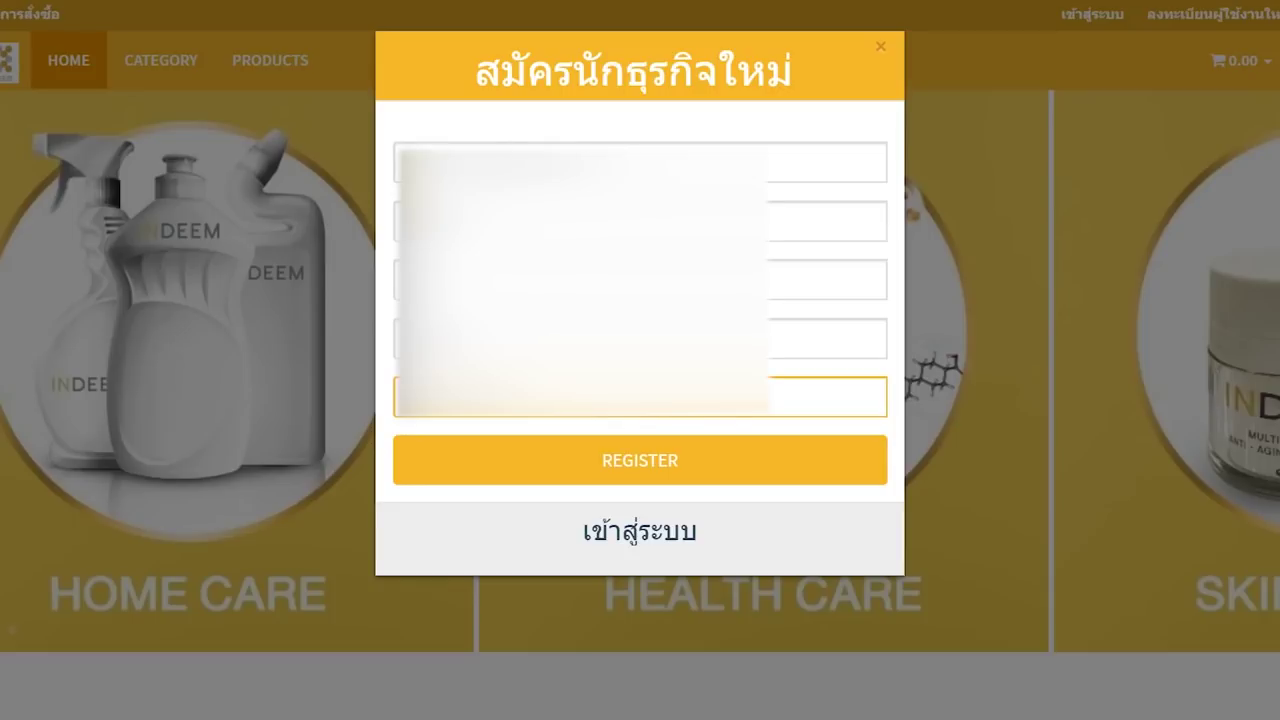
click(480, 162)
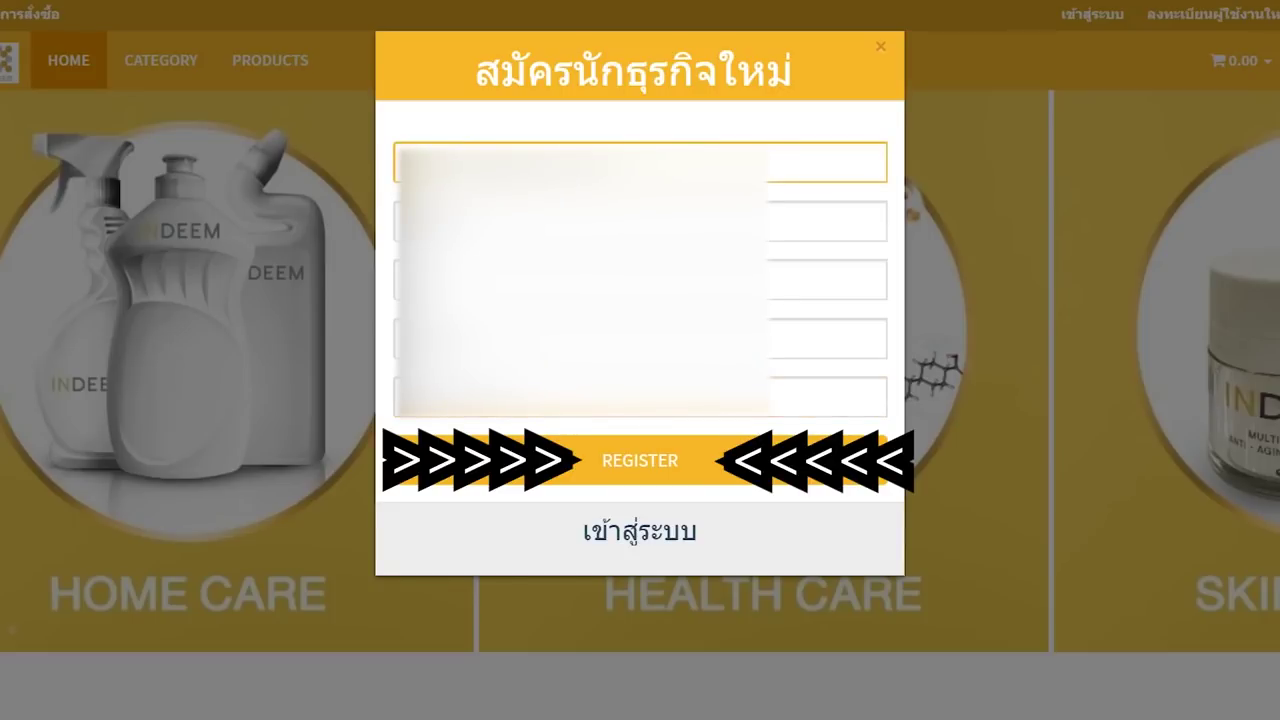
click(610, 470)
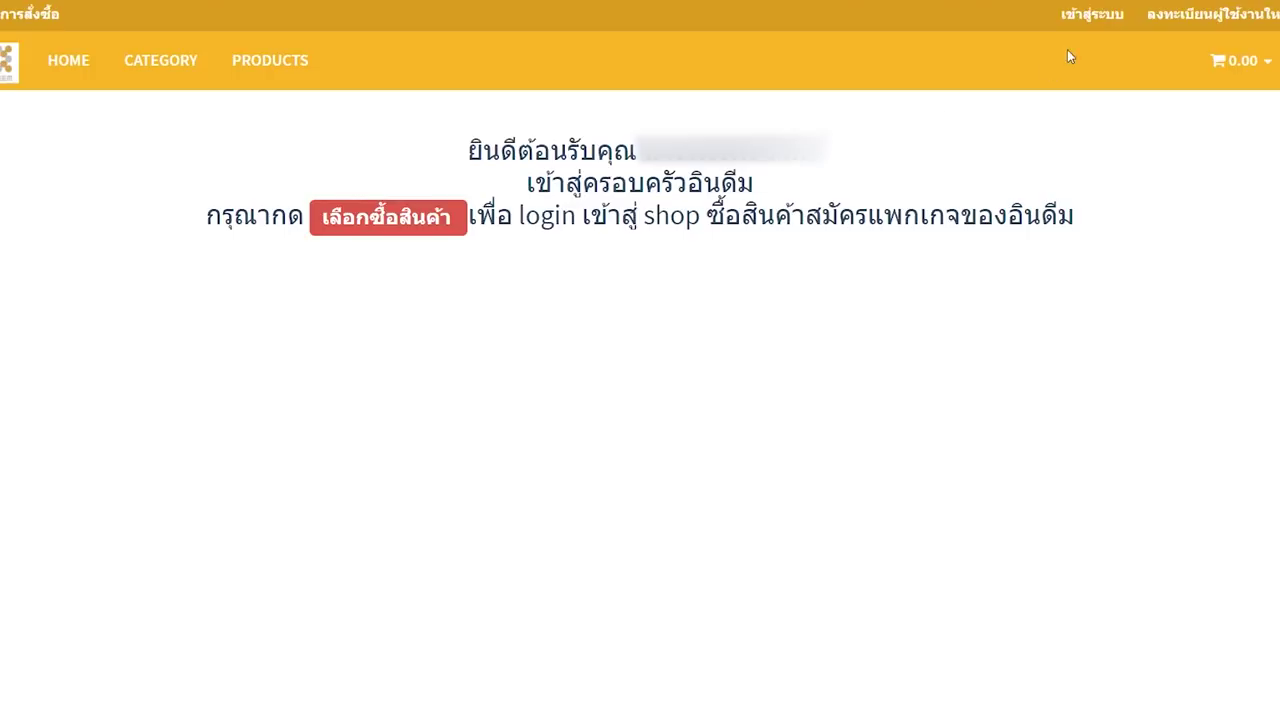
- Log in as the new member and go to the บัญชีของฉัน (My account) page
click(375, 230)
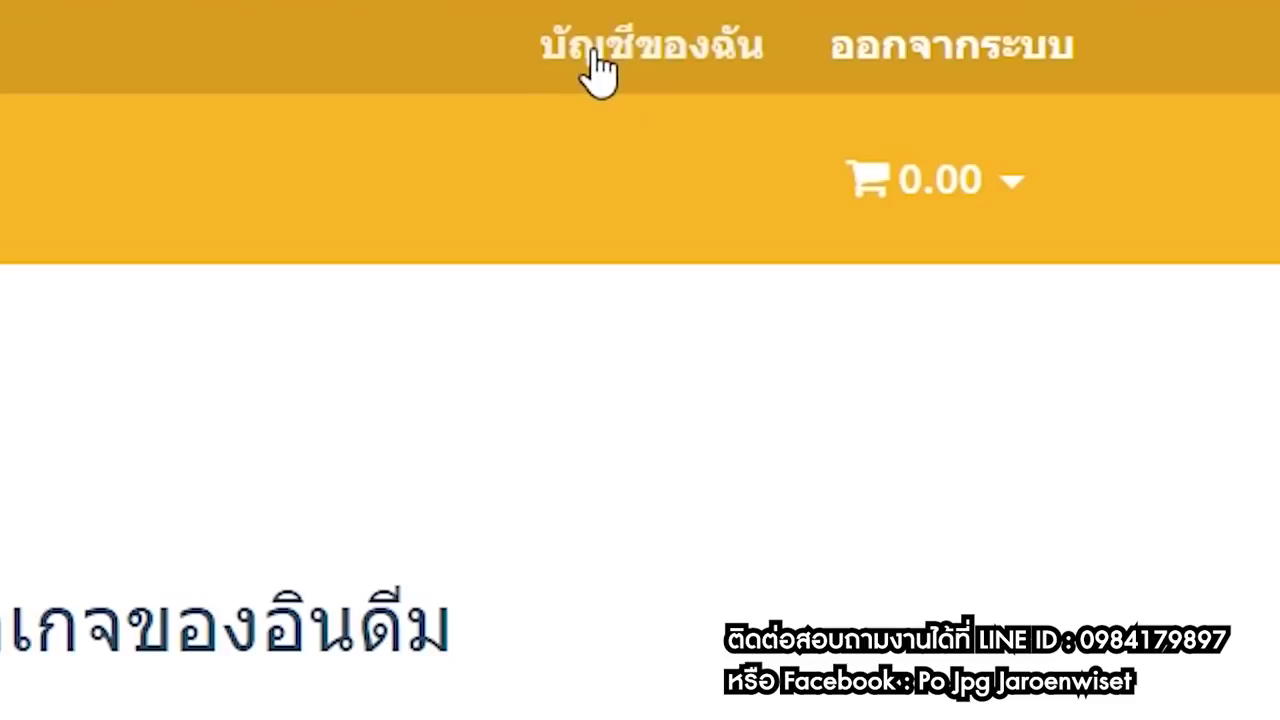
click(598, 72)
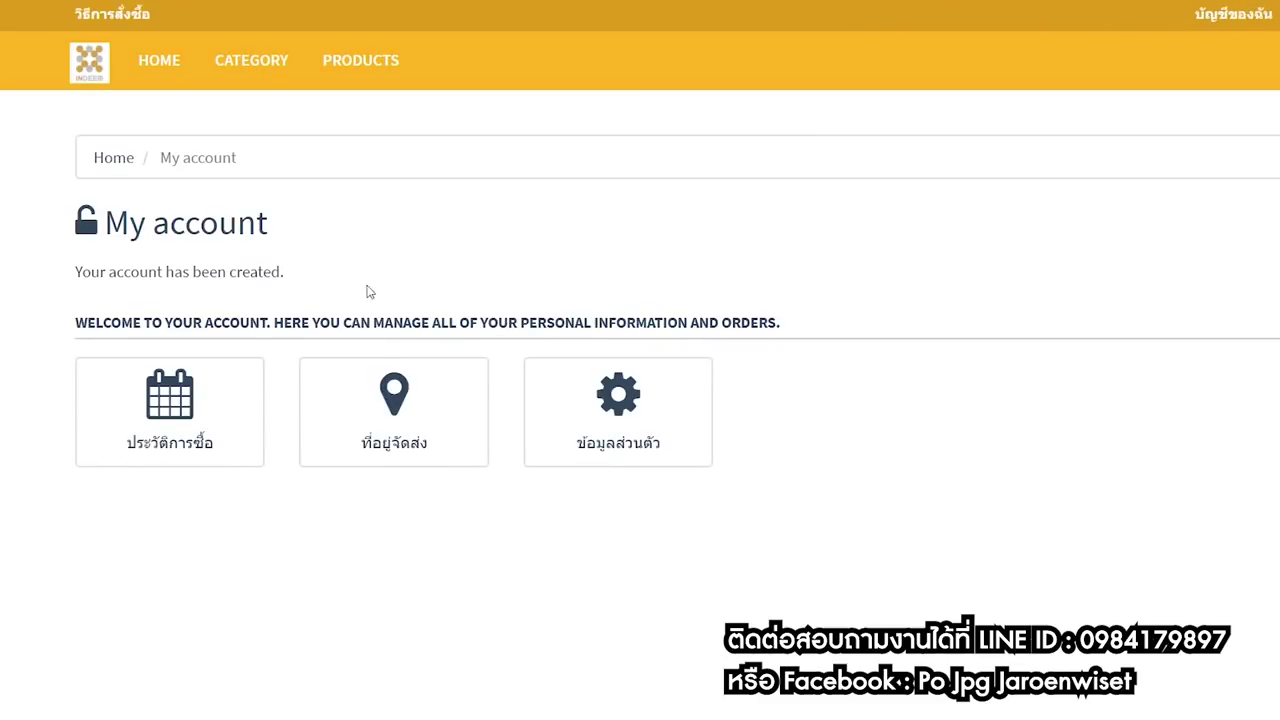
- Open the Personal information form and scroll down to the Referred Business owner section
click(603, 411)
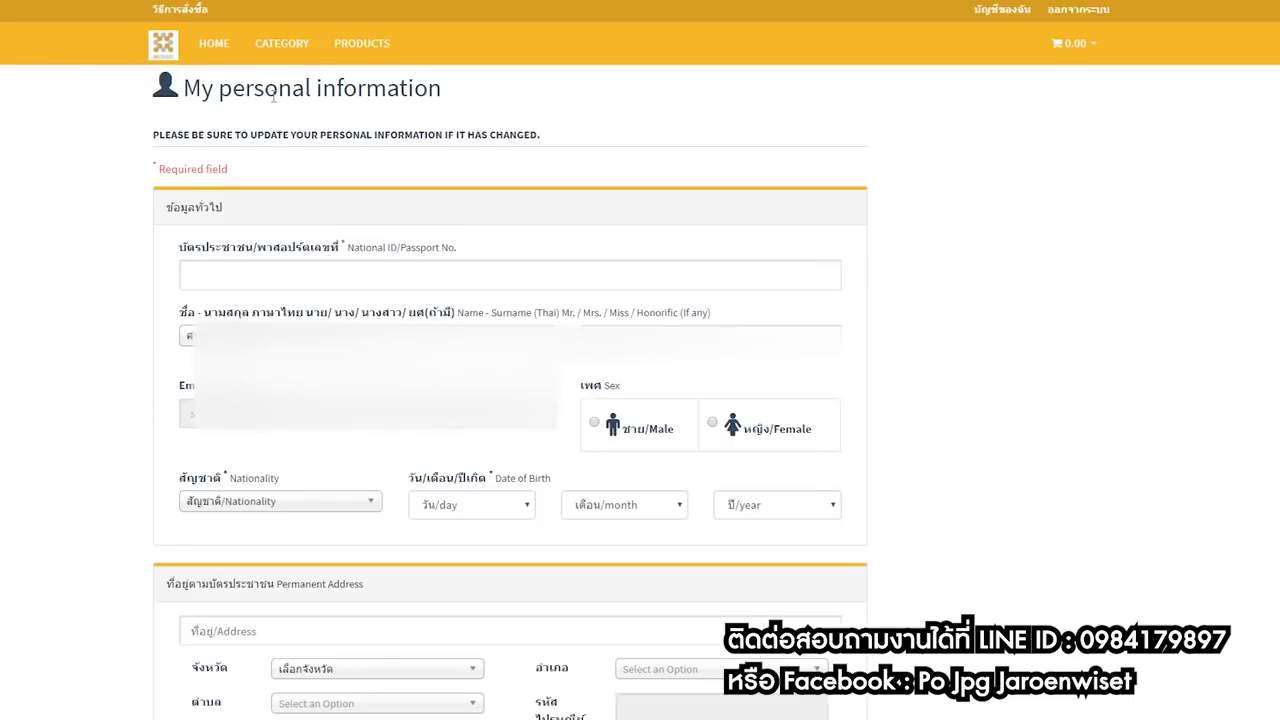
click(272, 273)
click(60, 337)
scroll(709, 517, down, 5)
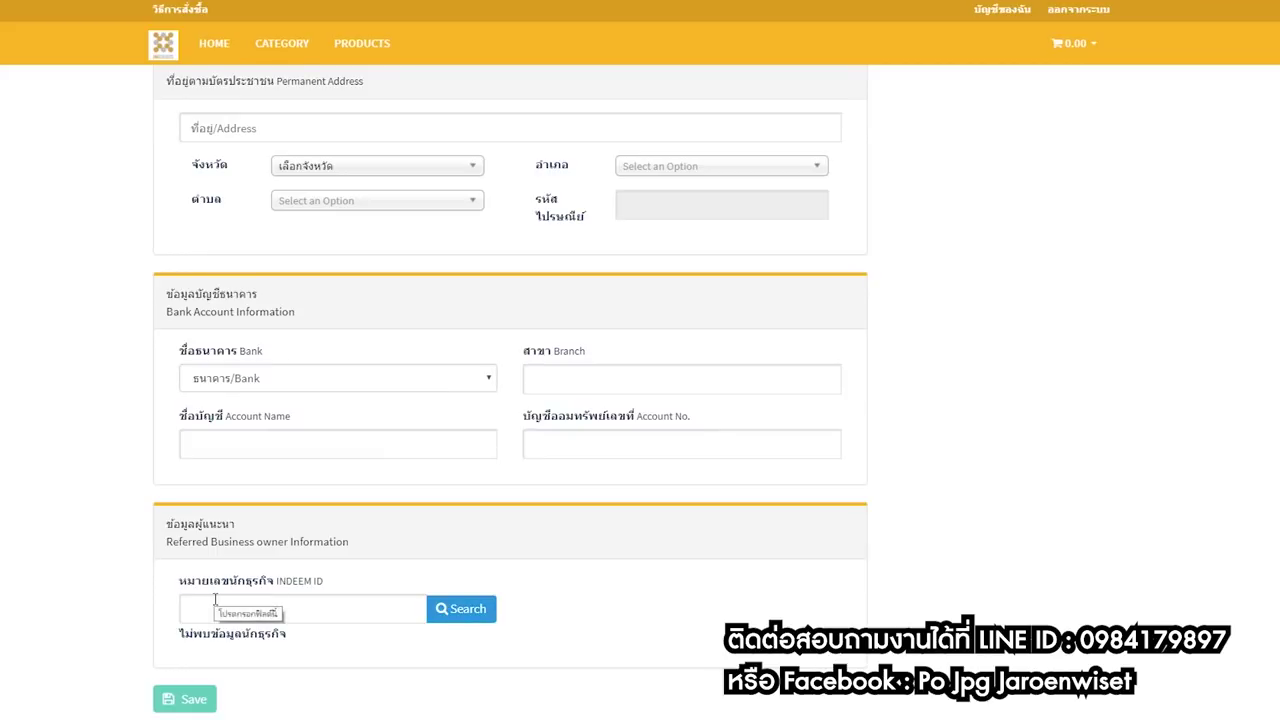
- Paste the referrer's INDEEM ID into the referrer field and search to confirm their name
scroll(214, 600, down, 1)
click(213, 550)
text(660019861)
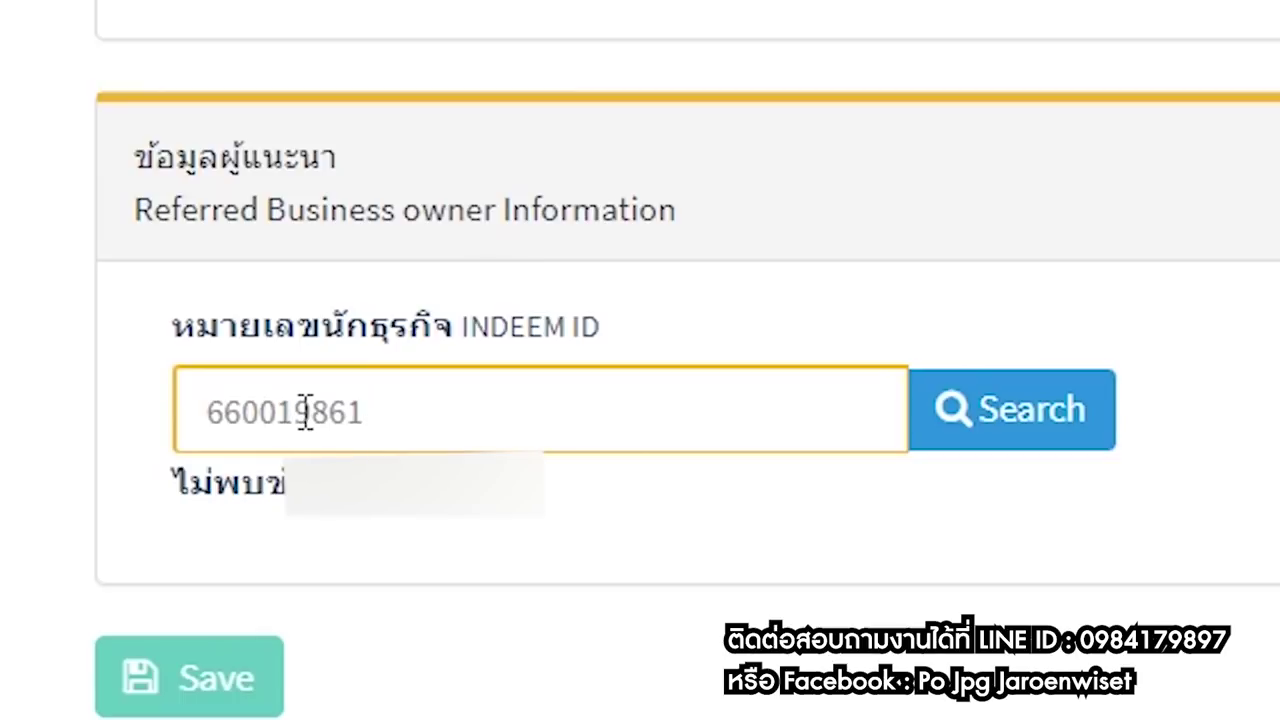
click(951, 423)
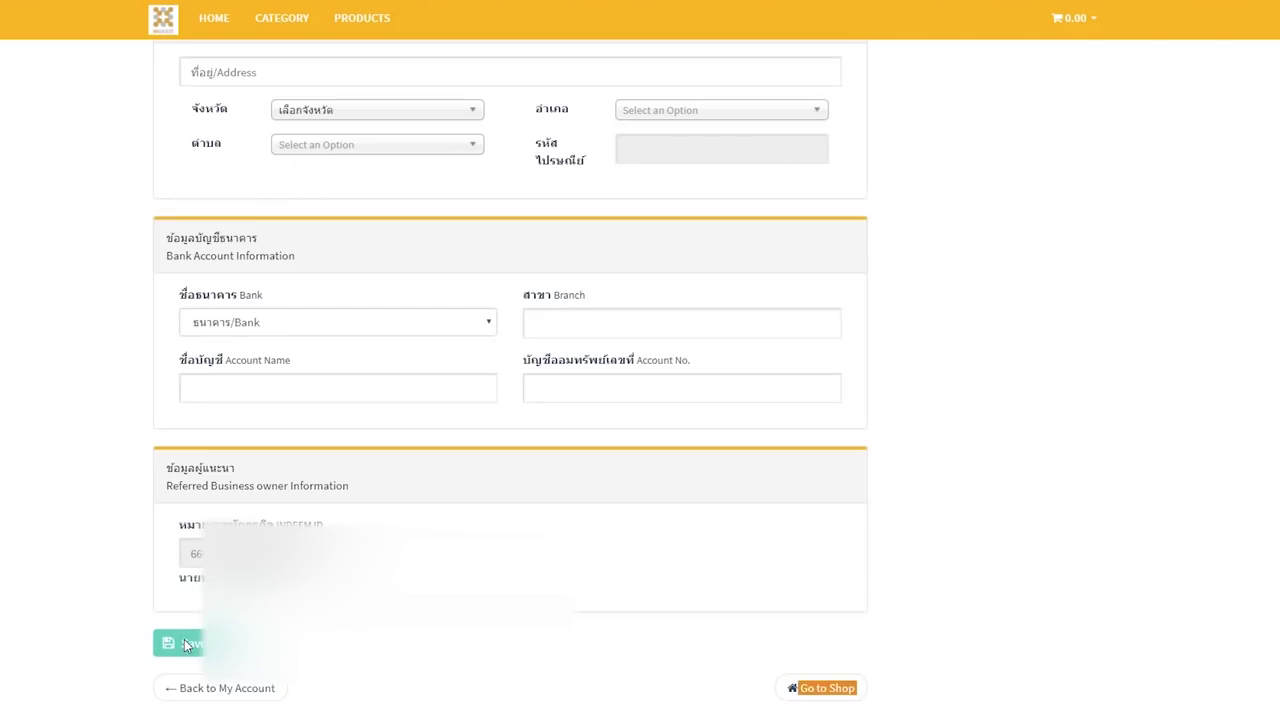
scroll(109, 566, up, 1)
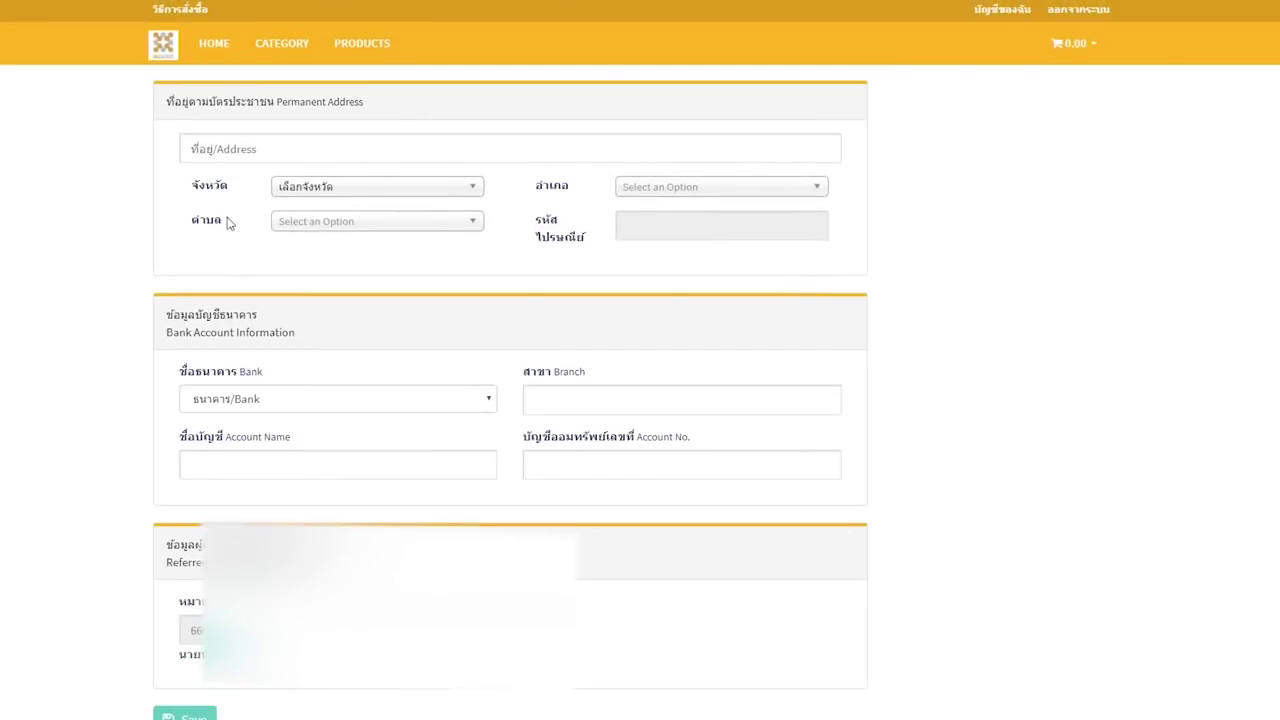
scroll(250, 180, down, 1)
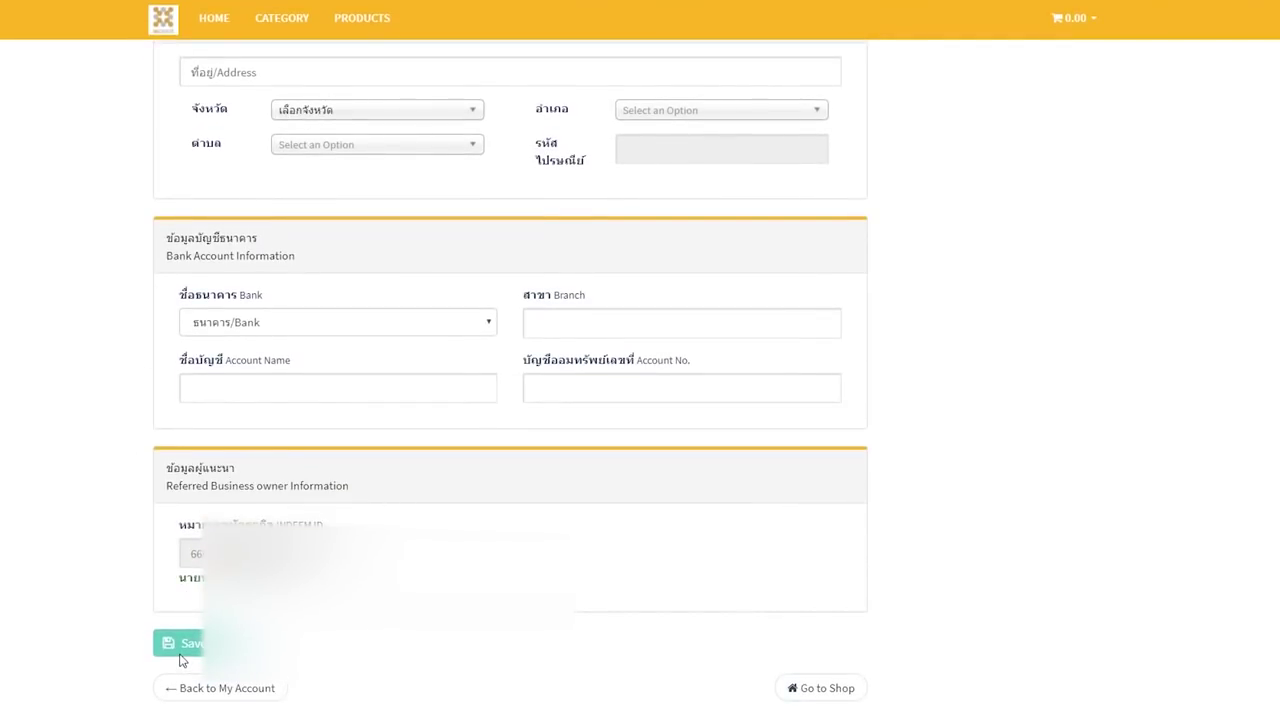
- Check My addresses, cancel the Add New Address form, and go to the product catalogue
click(219, 698)
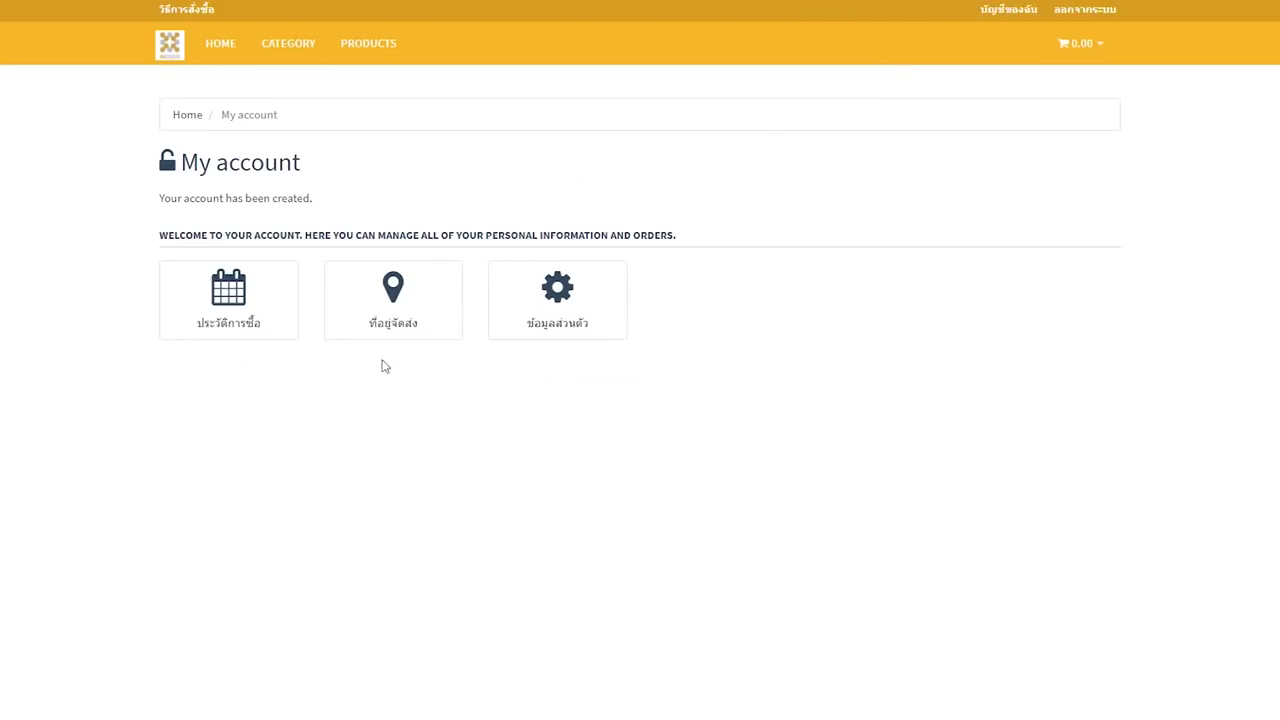
click(380, 292)
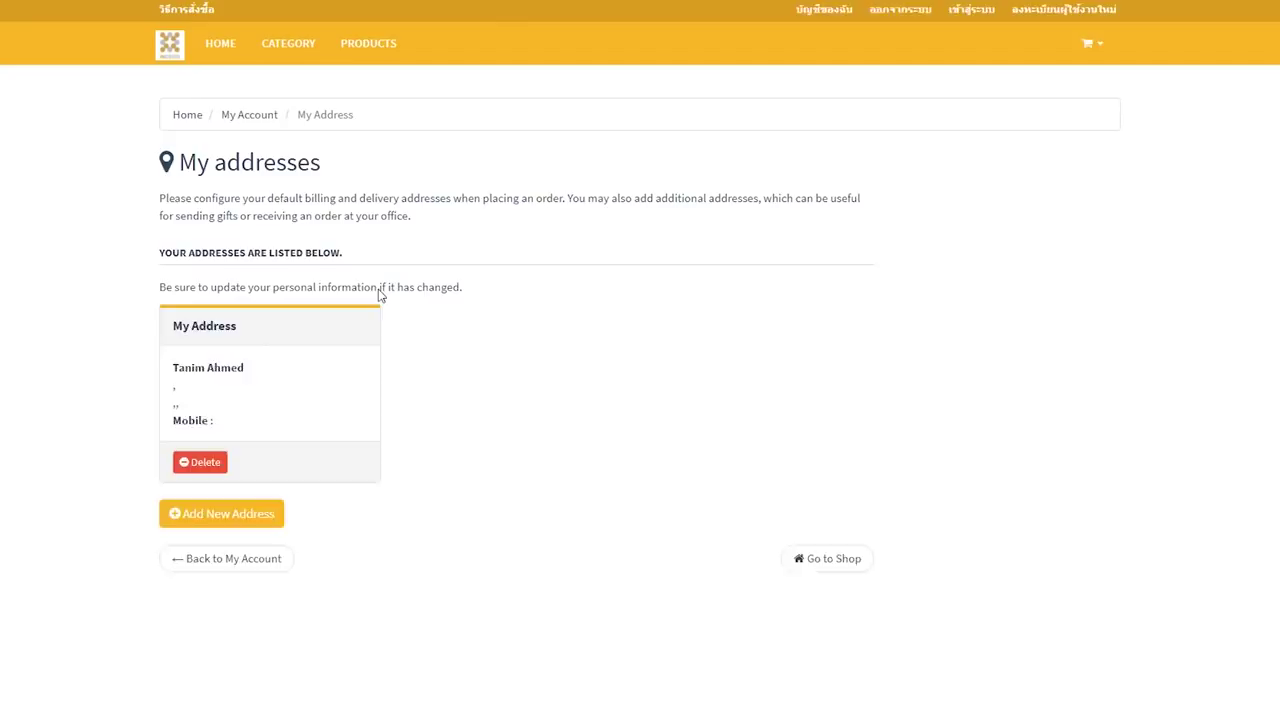
click(226, 318)
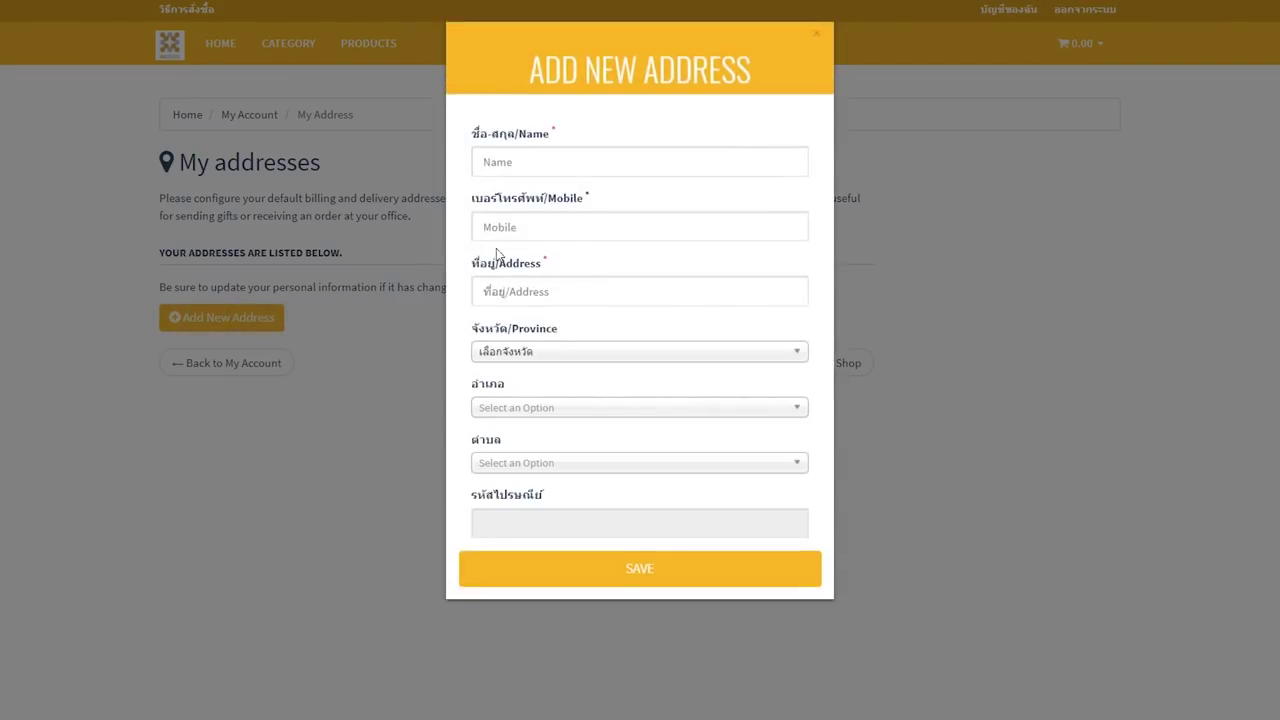
click(199, 267)
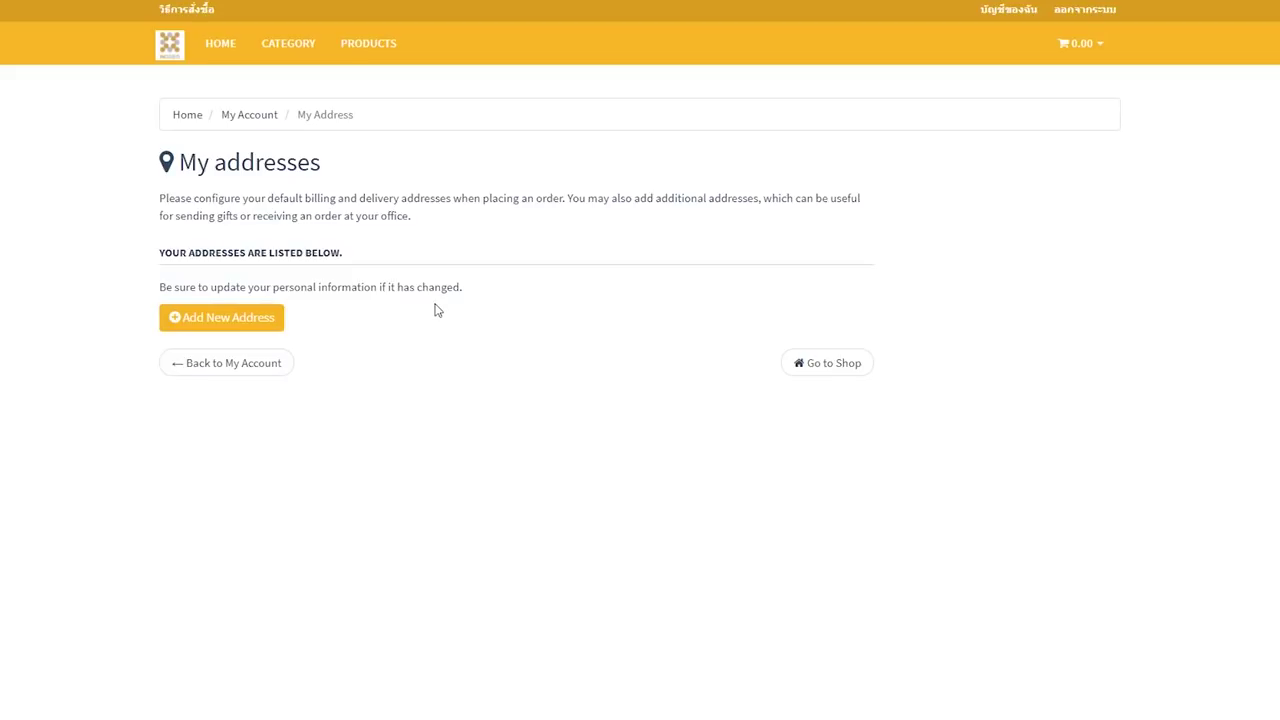
click(360, 60)
- Find the IDM0001-PACK S - A card in the product grid and add it to the cart
scroll(71, 397, down, 2)
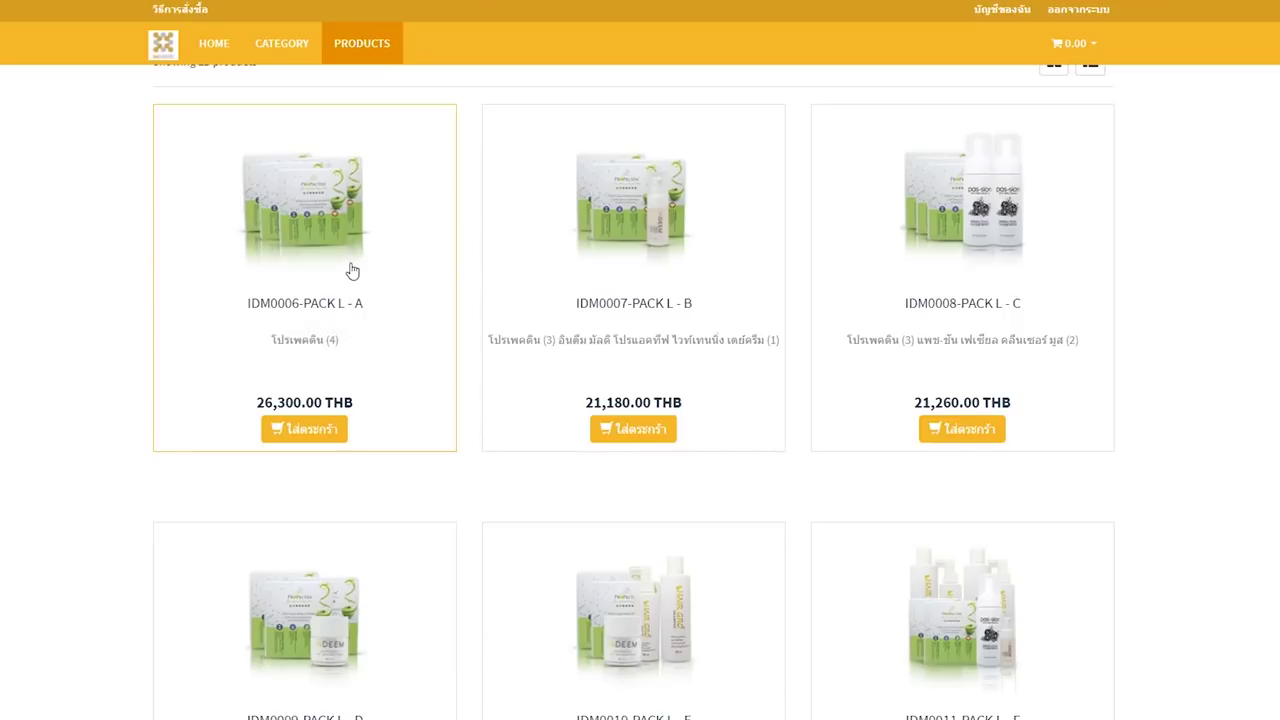
scroll(480, 295, down, 3)
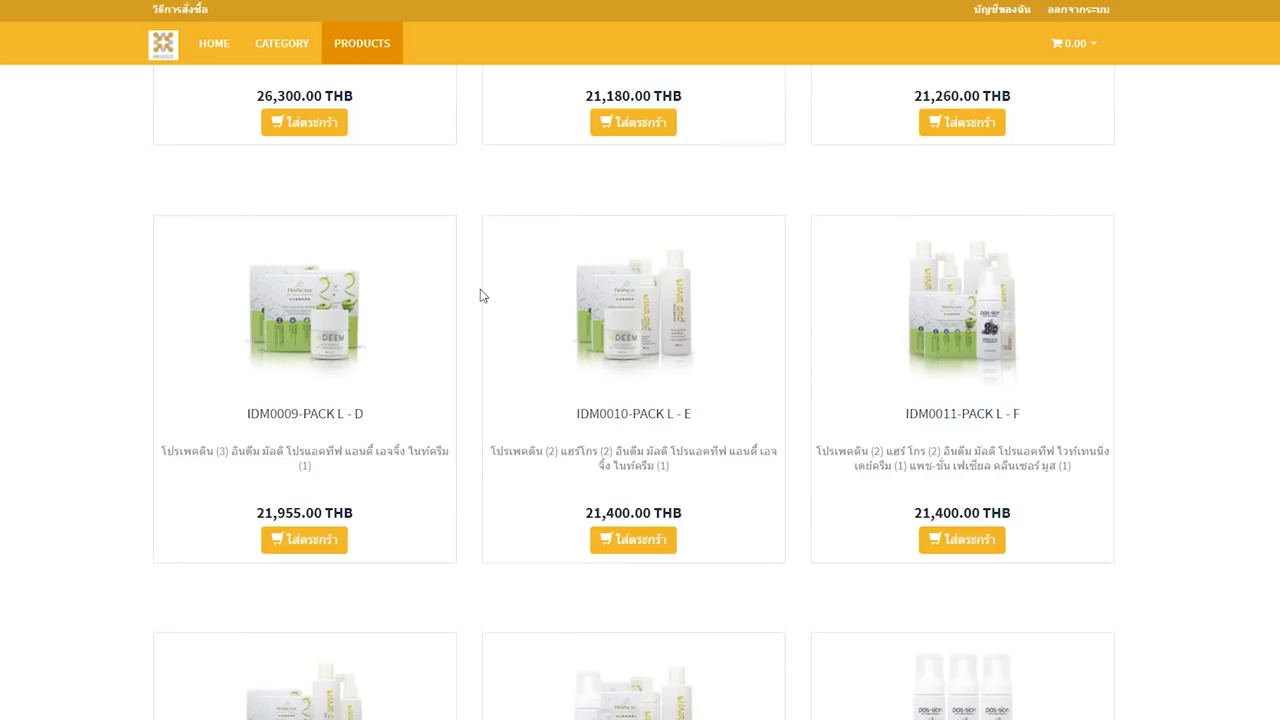
scroll(480, 295, down, 3)
scroll(480, 295, down, 5)
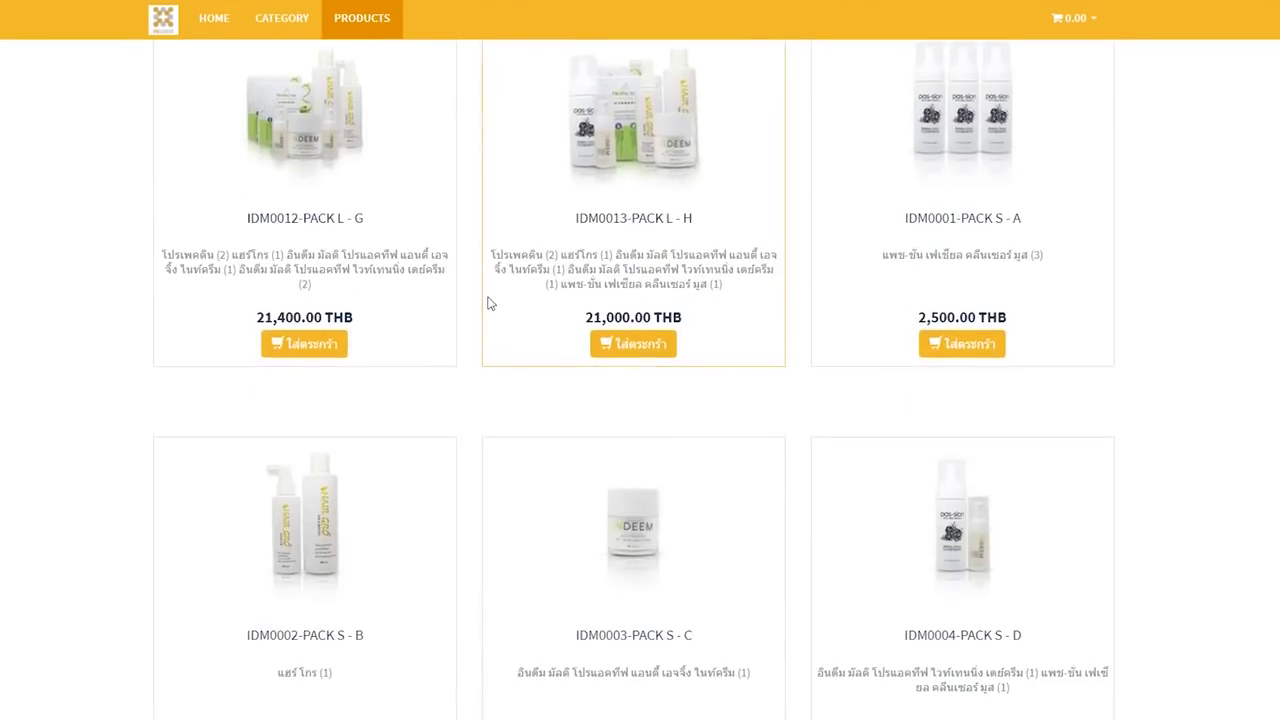
scroll(514, 543, down, 2)
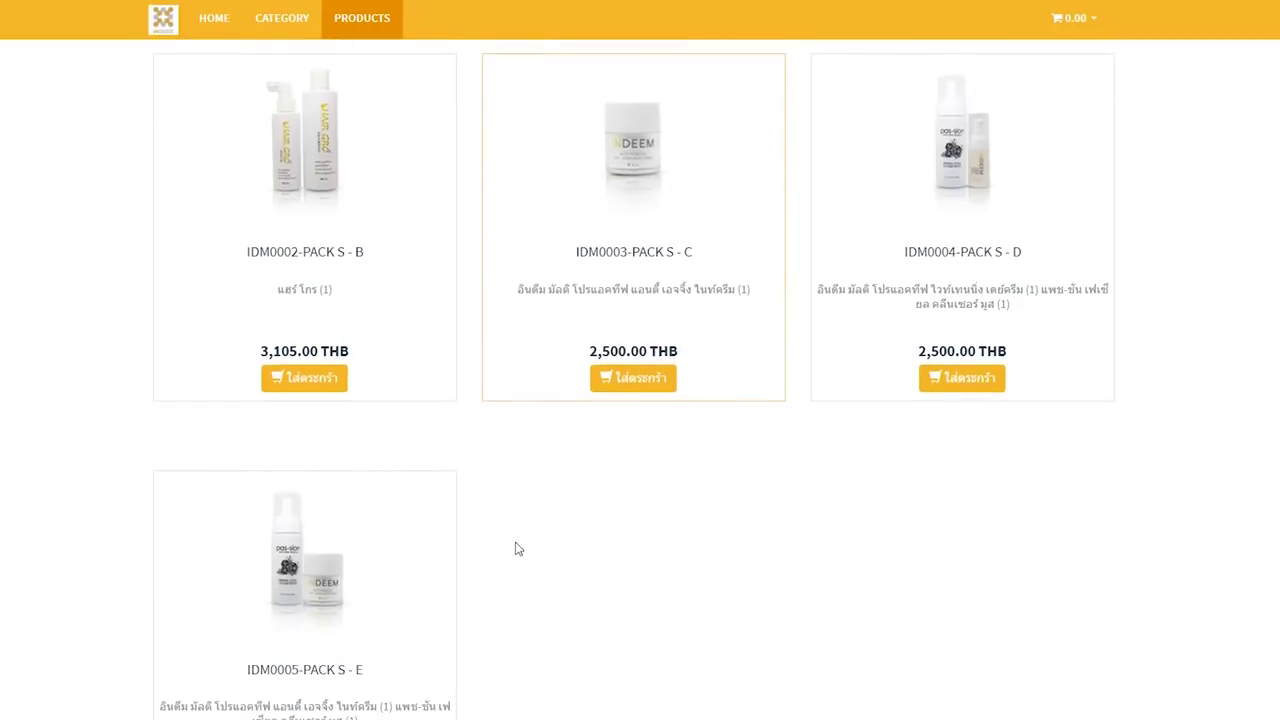
scroll(560, 514, up, 3)
scroll(560, 514, up, 1)
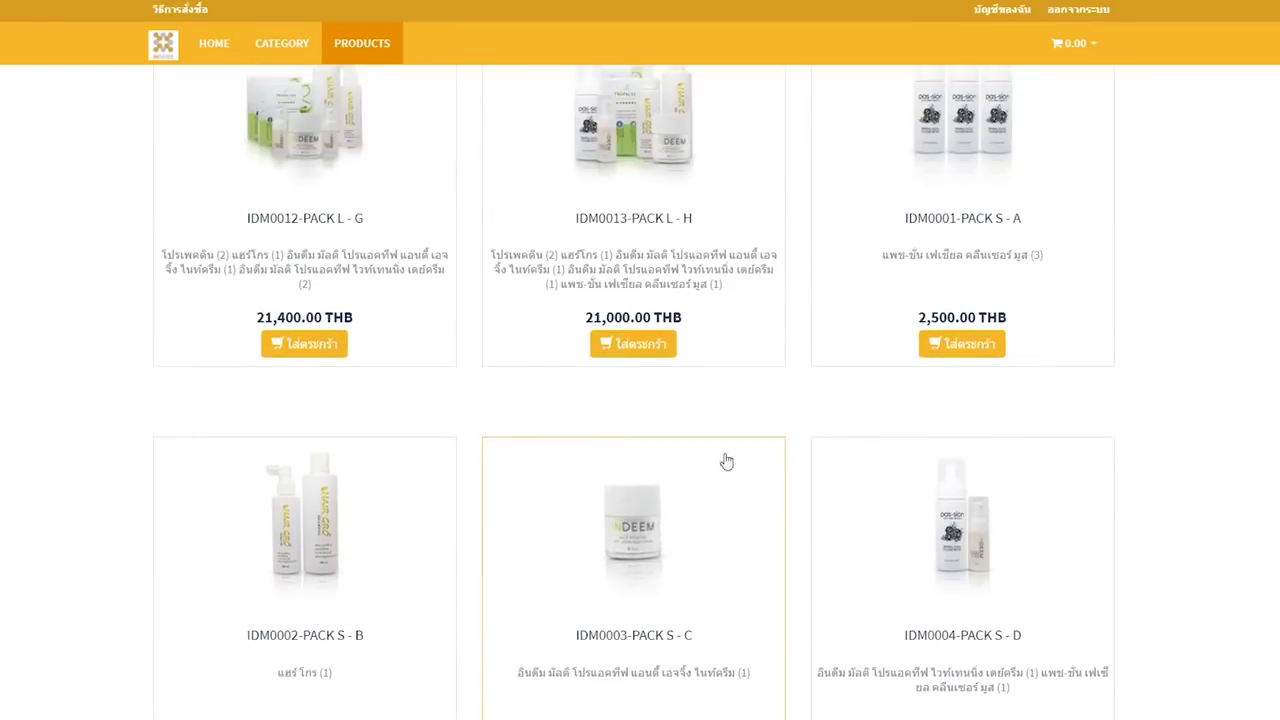
scroll(963, 231, down, 2)
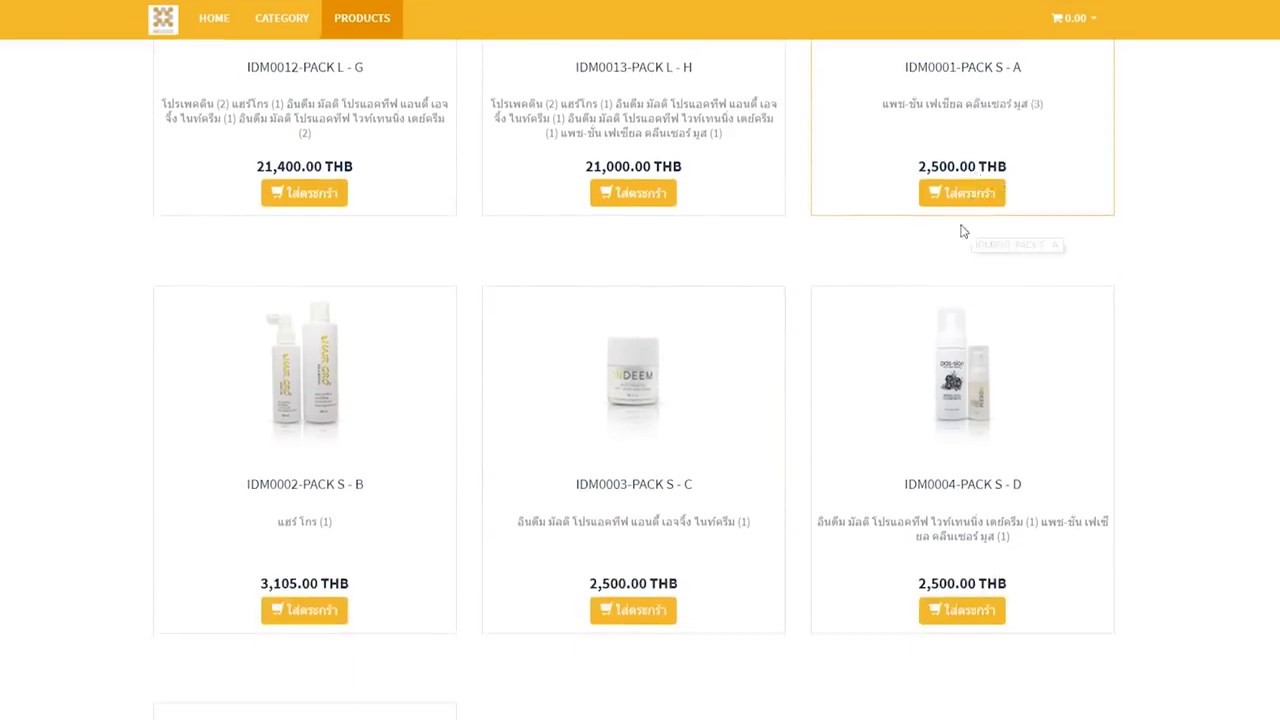
scroll(400, 370, down, 2)
scroll(320, 642, down, 2)
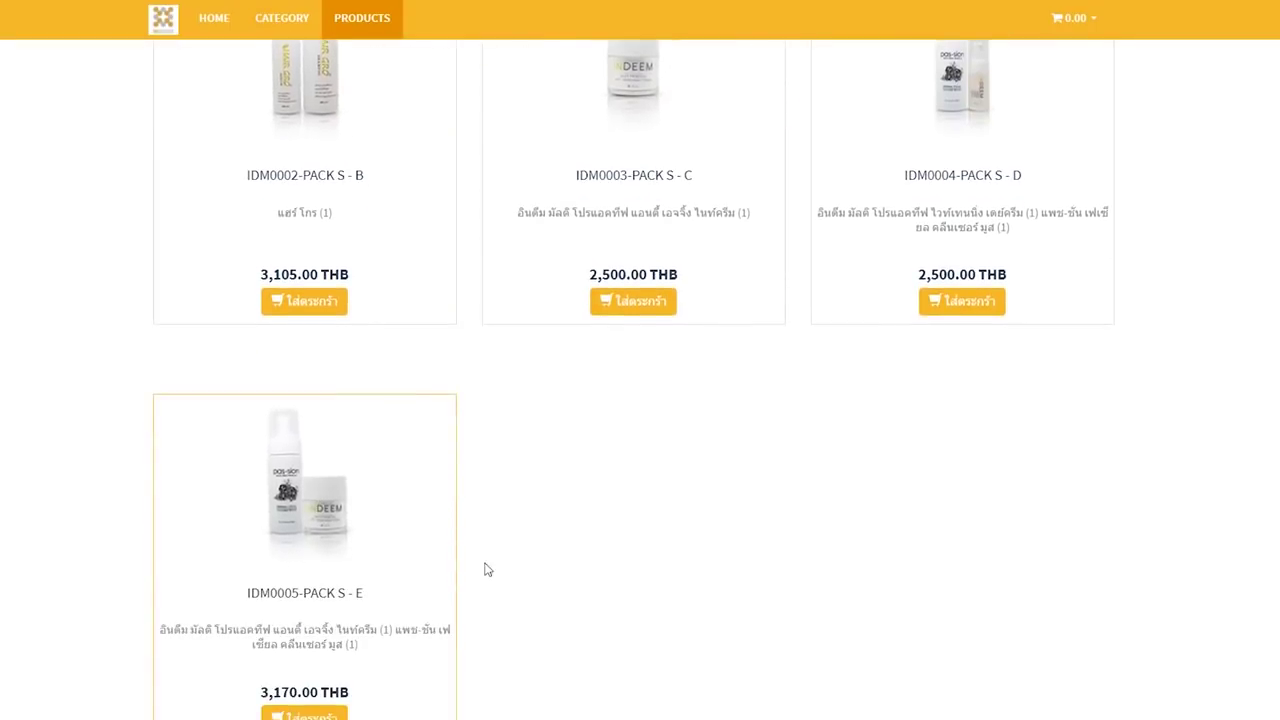
scroll(934, 271, up, 5)
scroll(932, 268, up, 1)
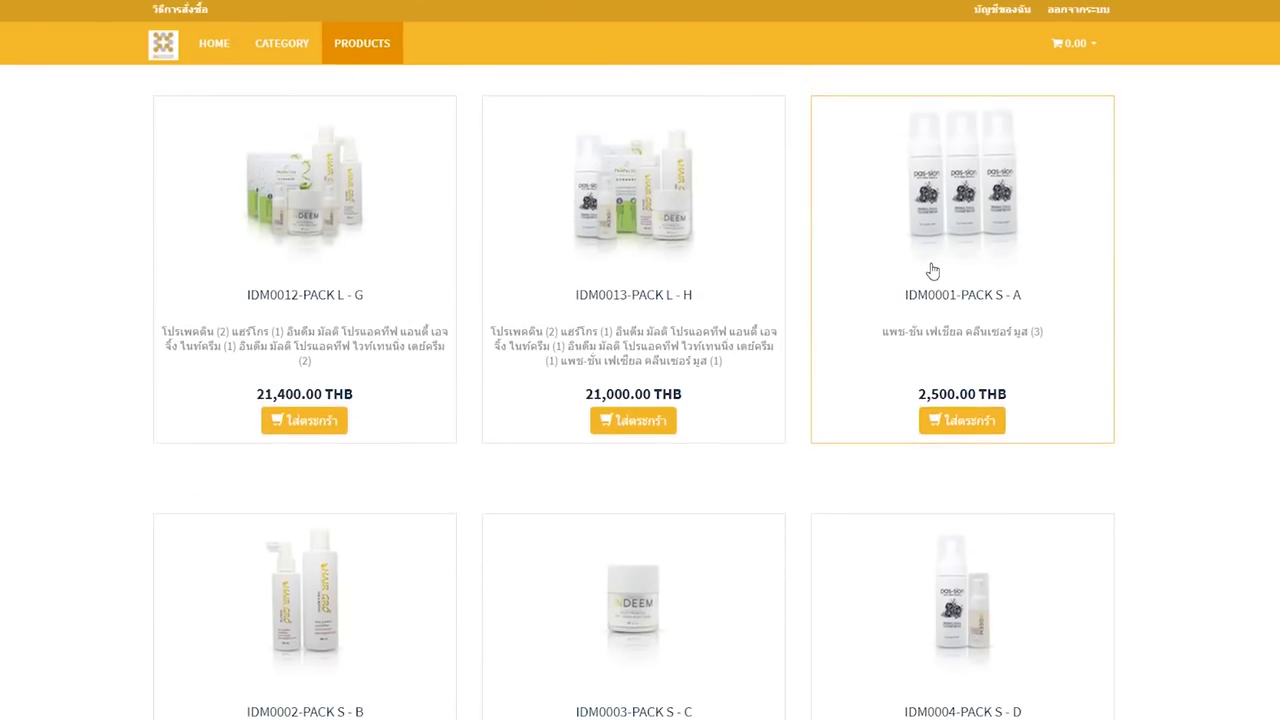
scroll(930, 270, down, 2)
scroll(362, 452, up, 2)
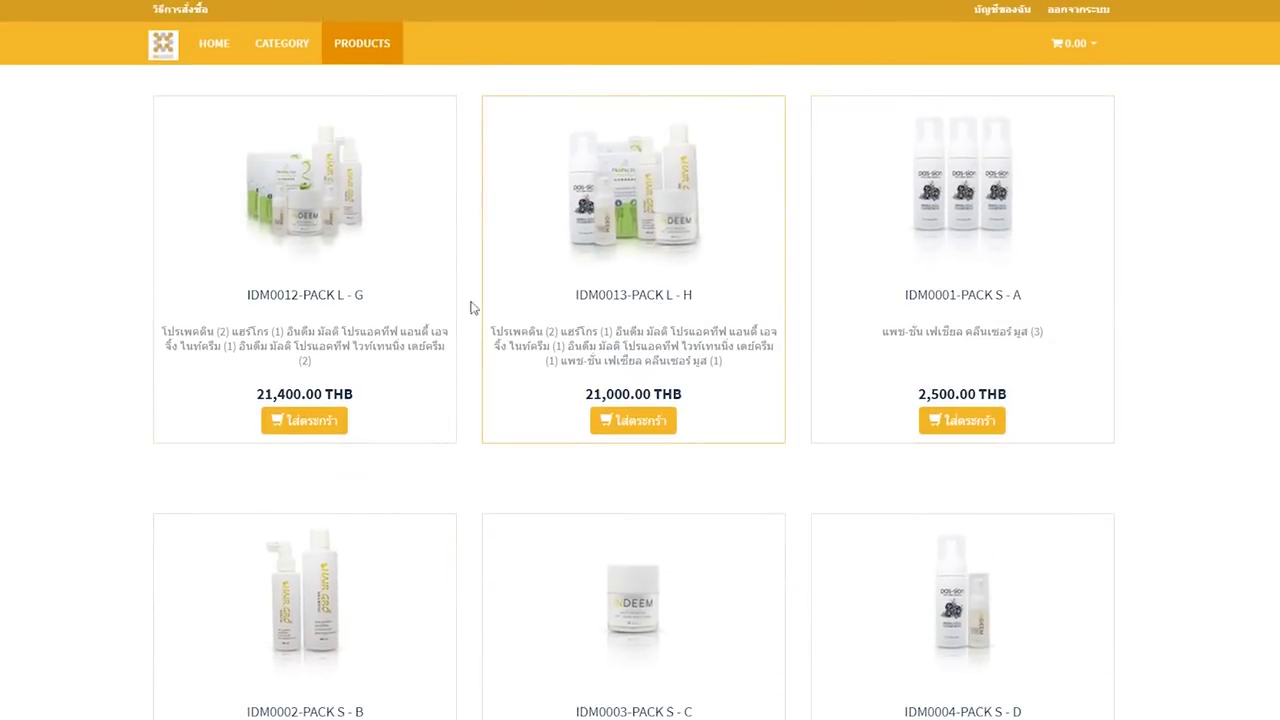
scroll(445, 390, down, 3)
scroll(626, 446, up, 1)
scroll(626, 446, up, 2)
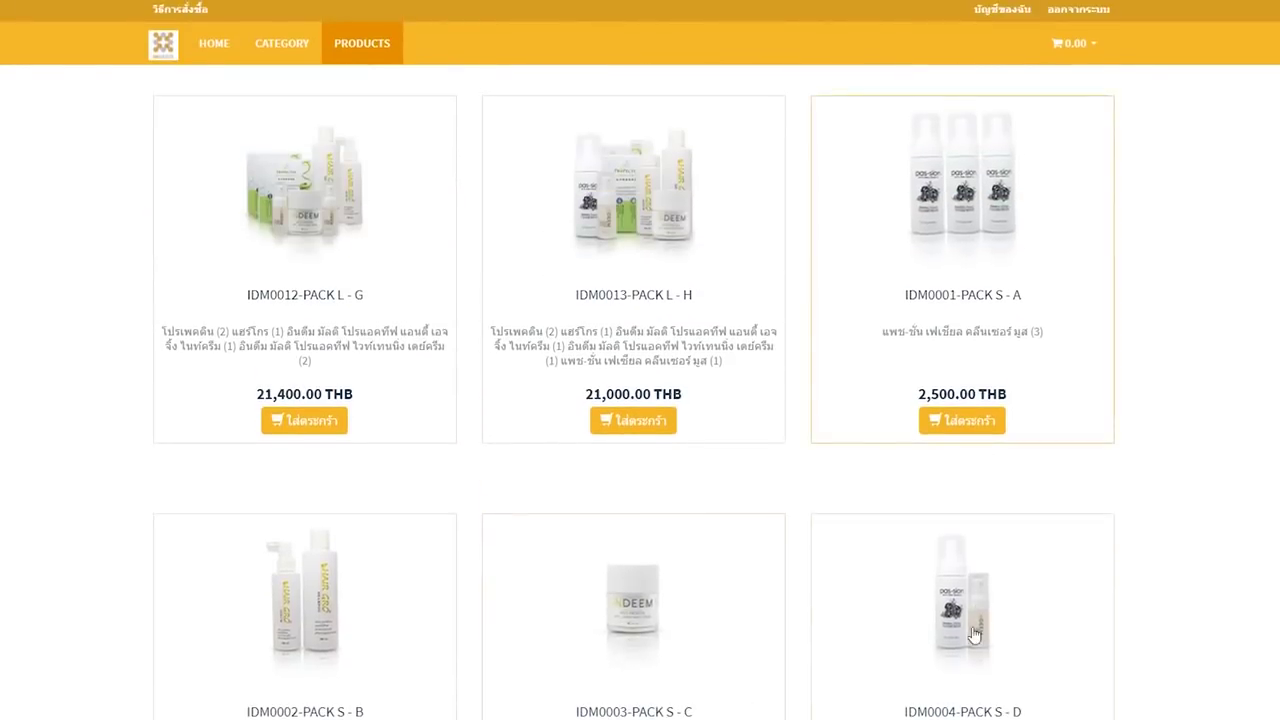
scroll(423, 534, down, 4)
scroll(400, 366, up, 2)
scroll(400, 366, up, 3)
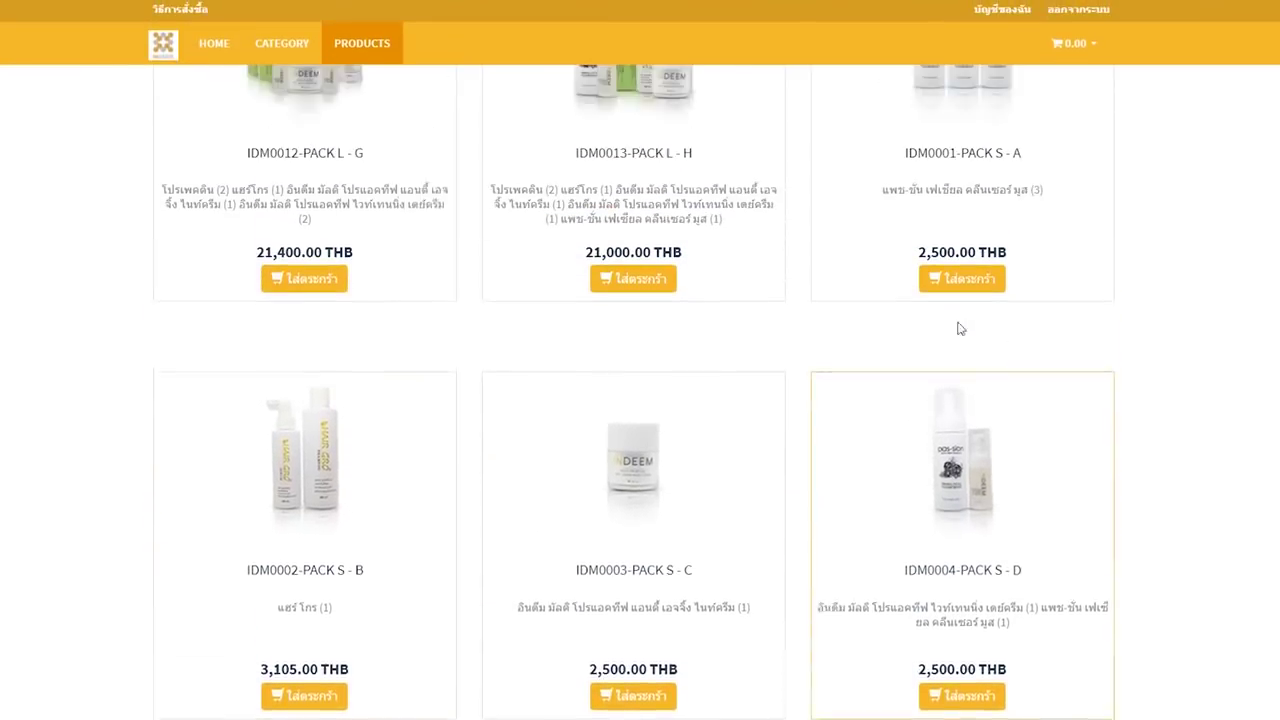
scroll(600, 349, up, 6)
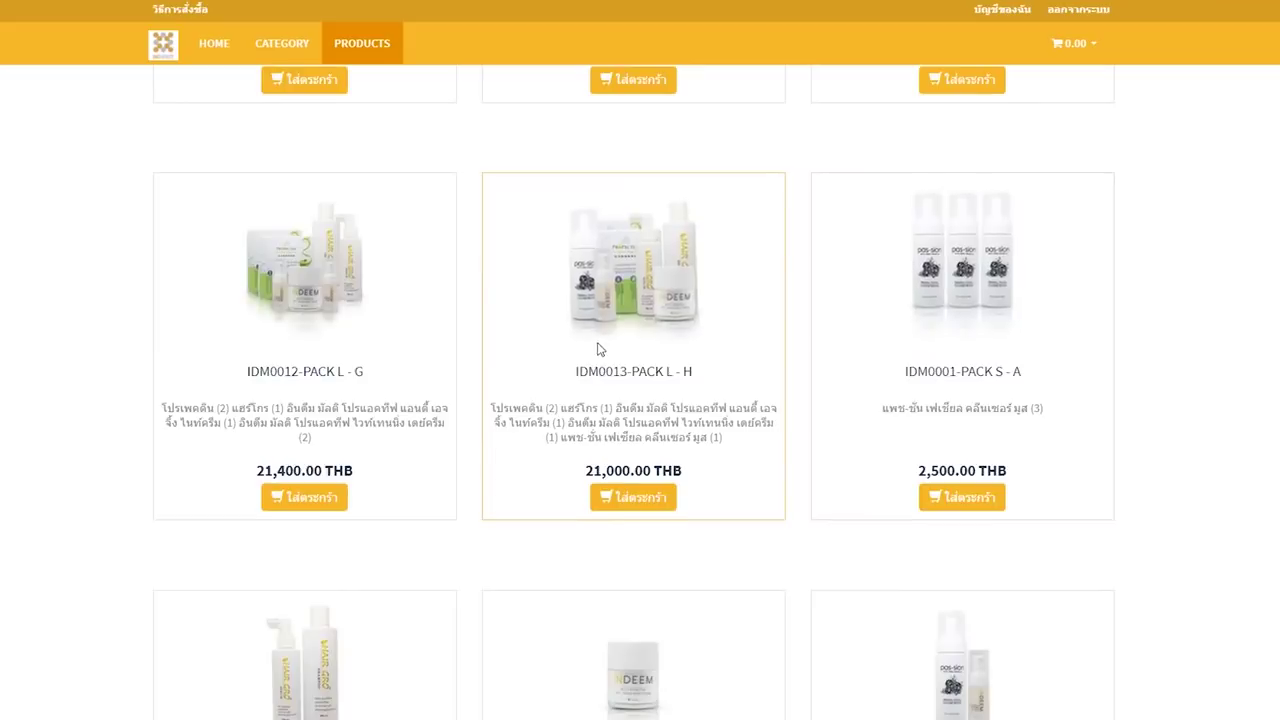
scroll(942, 510, down, 5)
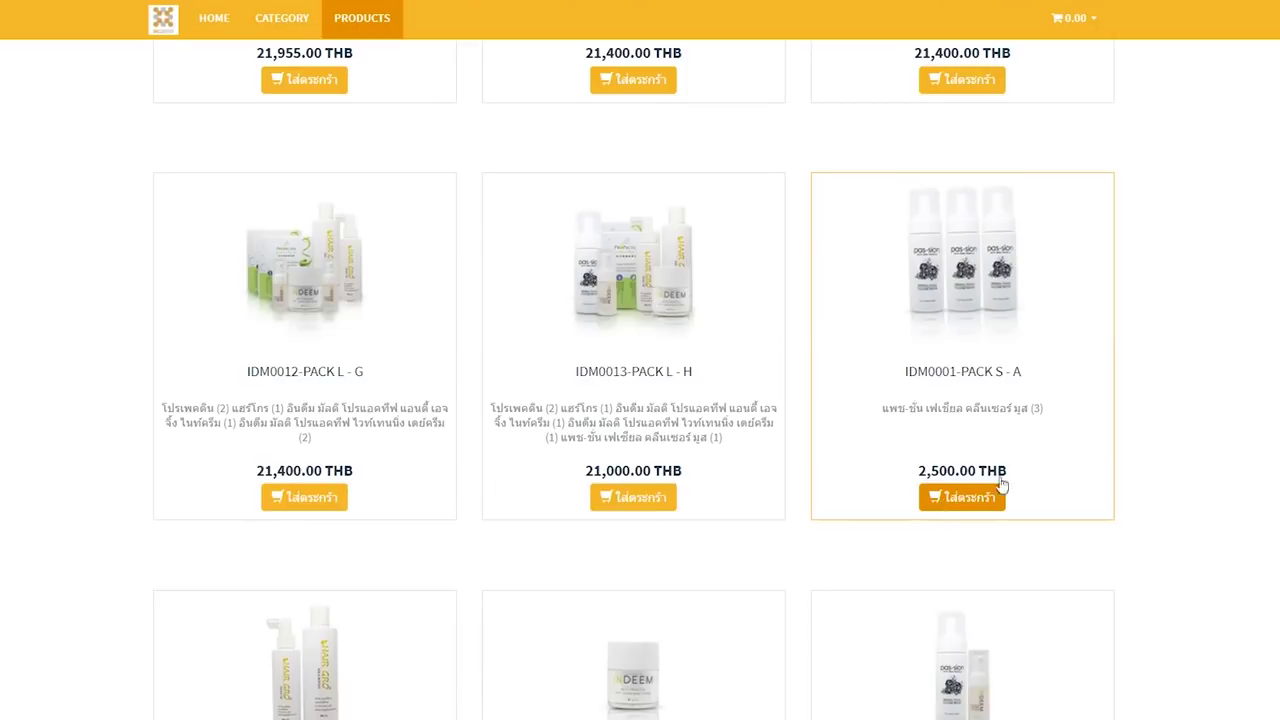
click(950, 500)
- Go from the header cart dropdown to the full shopping cart and proceed to checkout
click(1063, 20)
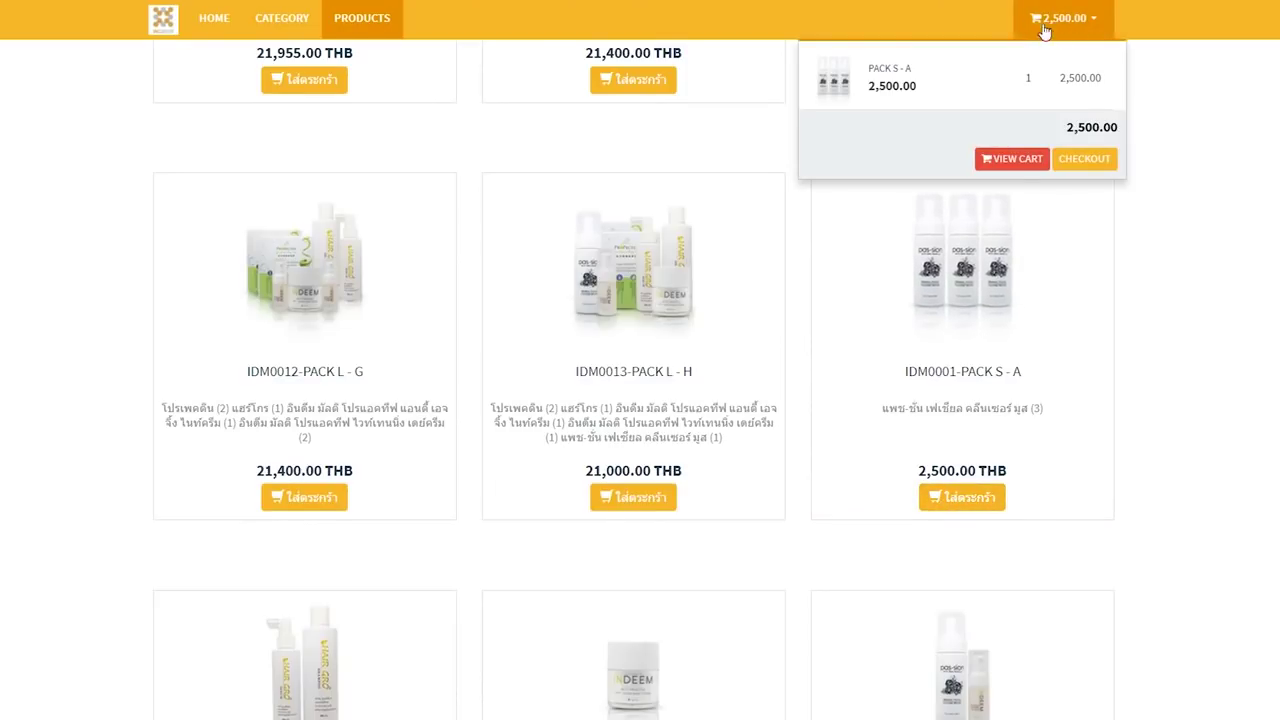
click(1027, 168)
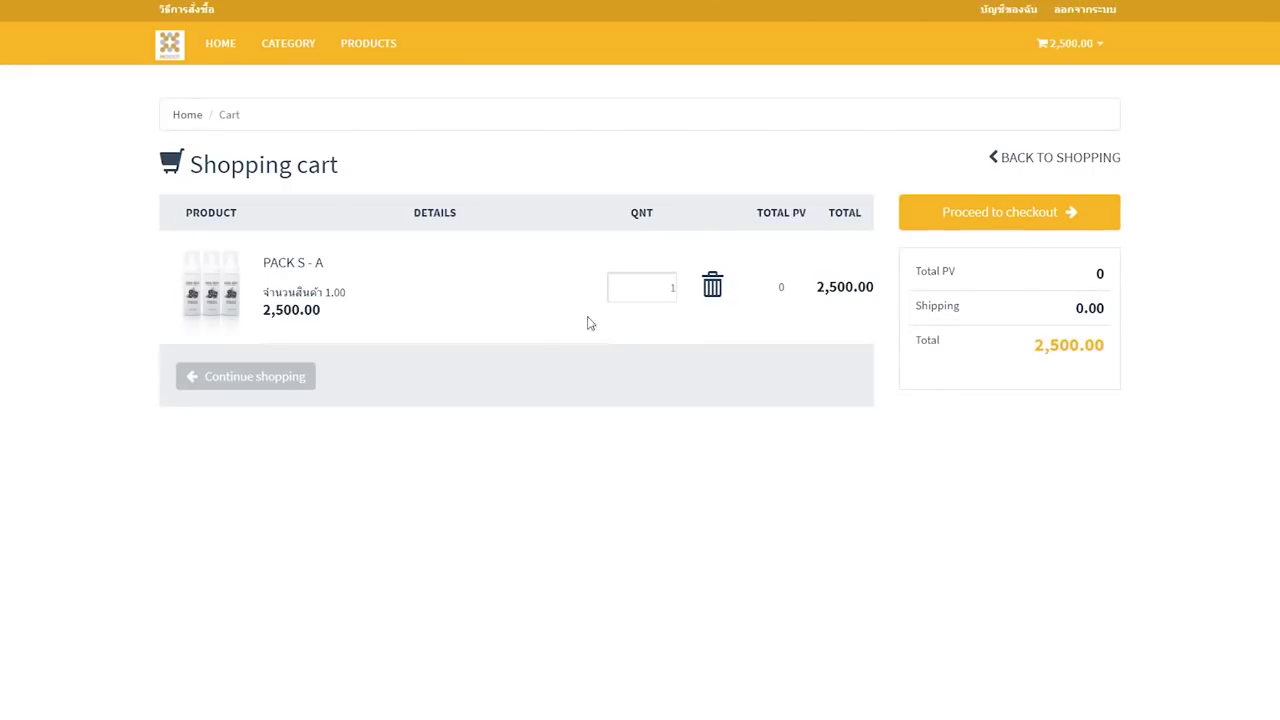
click(957, 214)
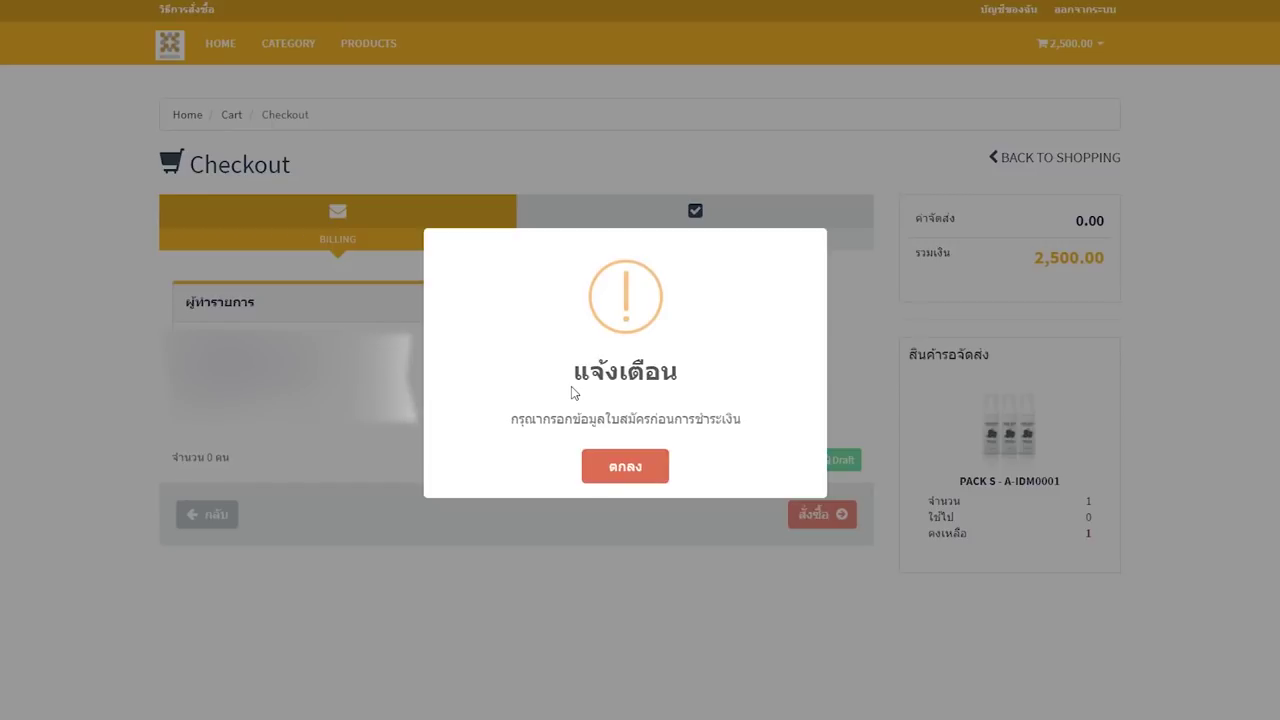
- Dismiss the details warning and add a recipient from the saved company pickup address
click(625, 468)
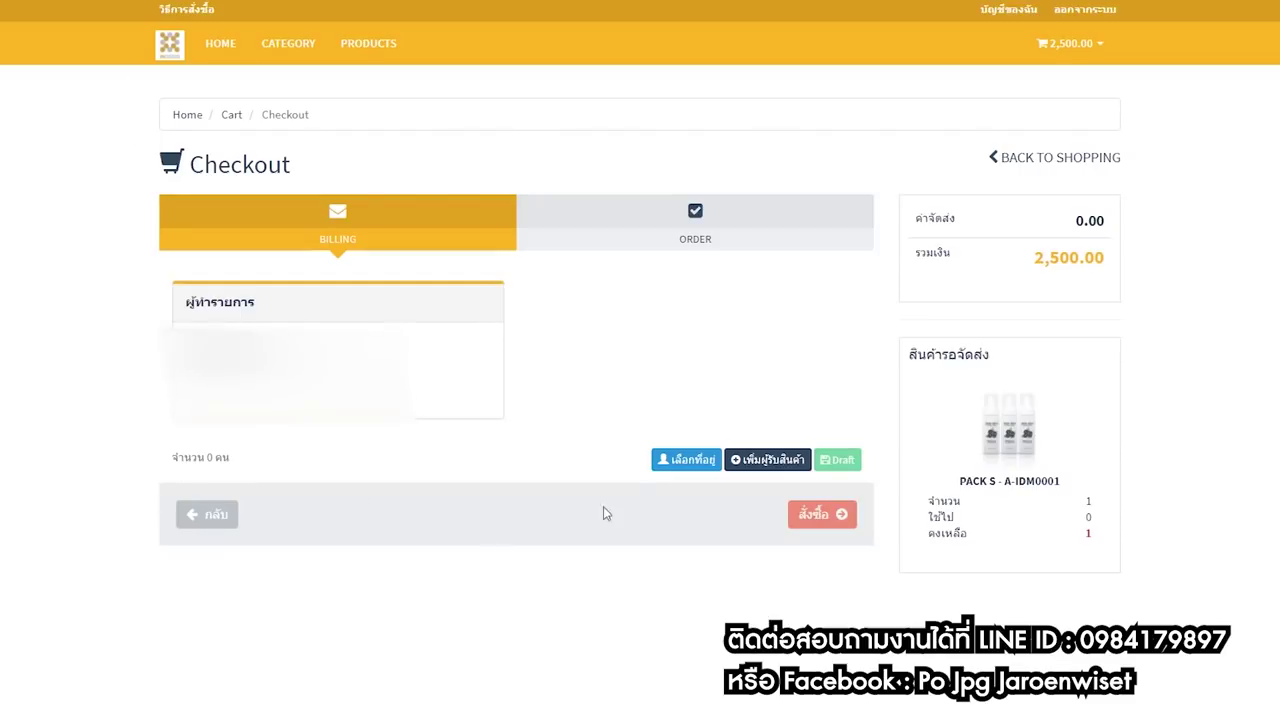
click(684, 465)
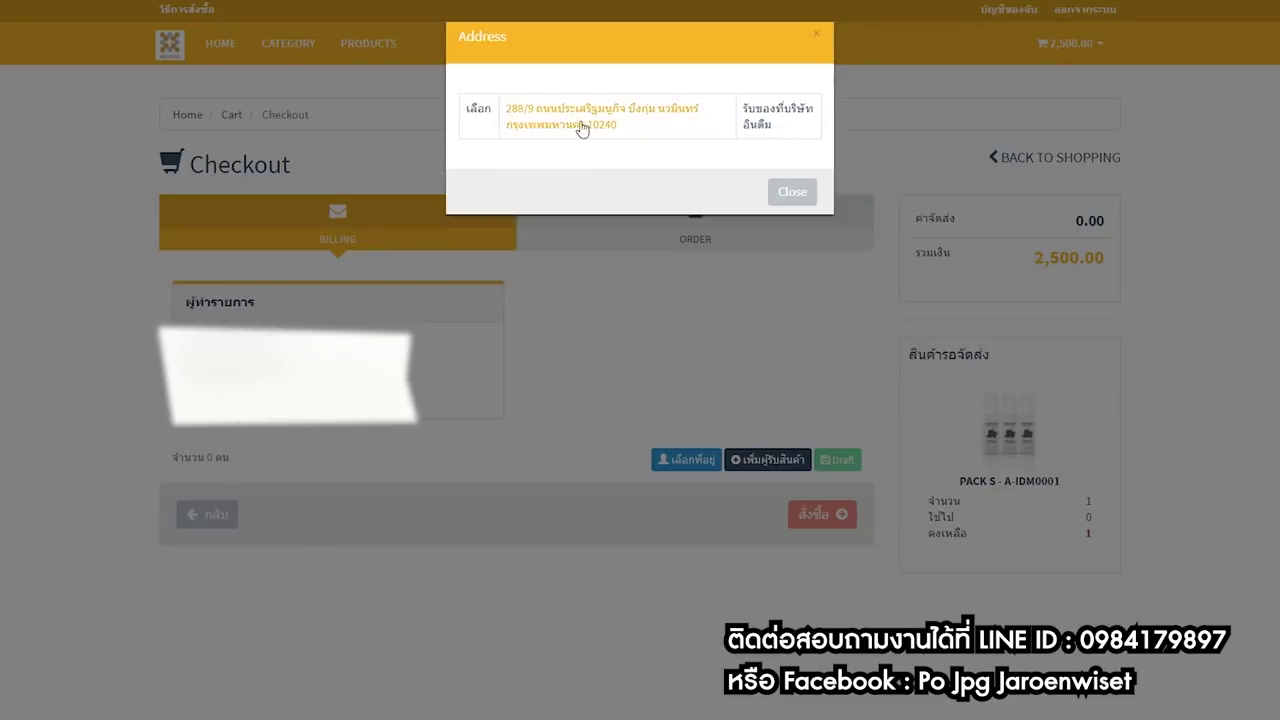
click(479, 118)
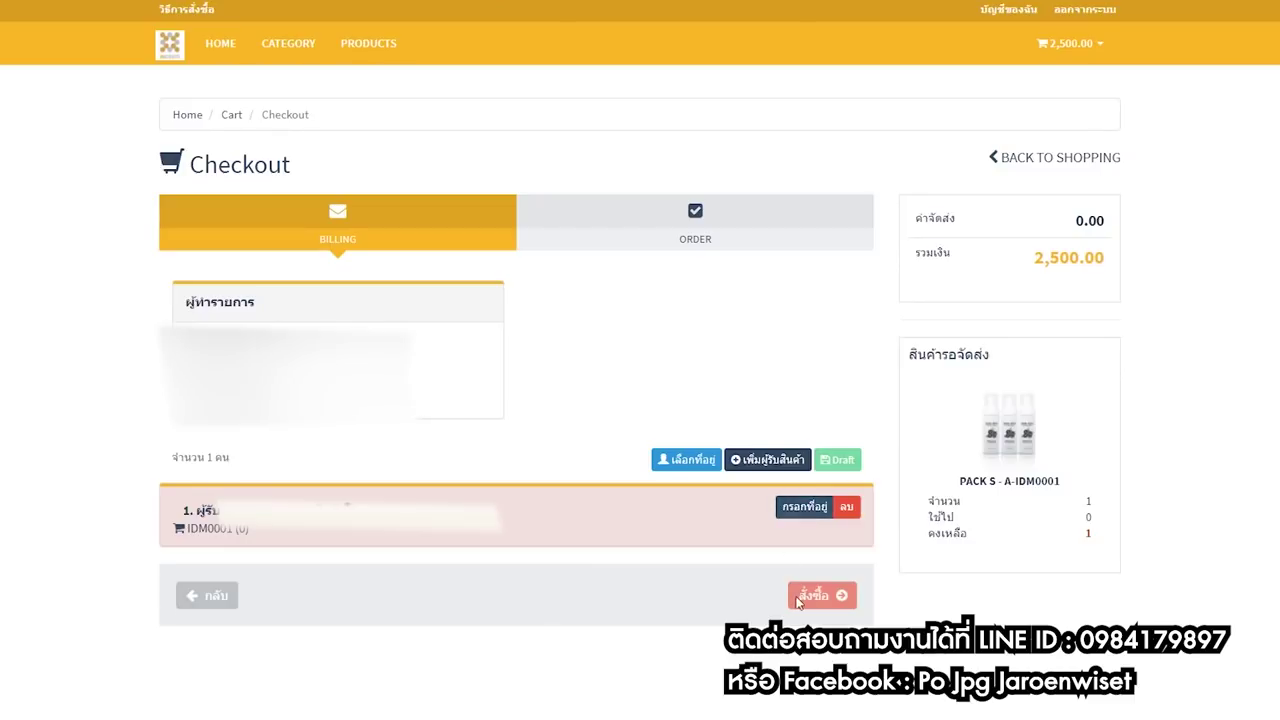
- Set the recipient's IDM0001 PACK S - A quantity to 1 and place the 2,500.00 order
click(803, 507)
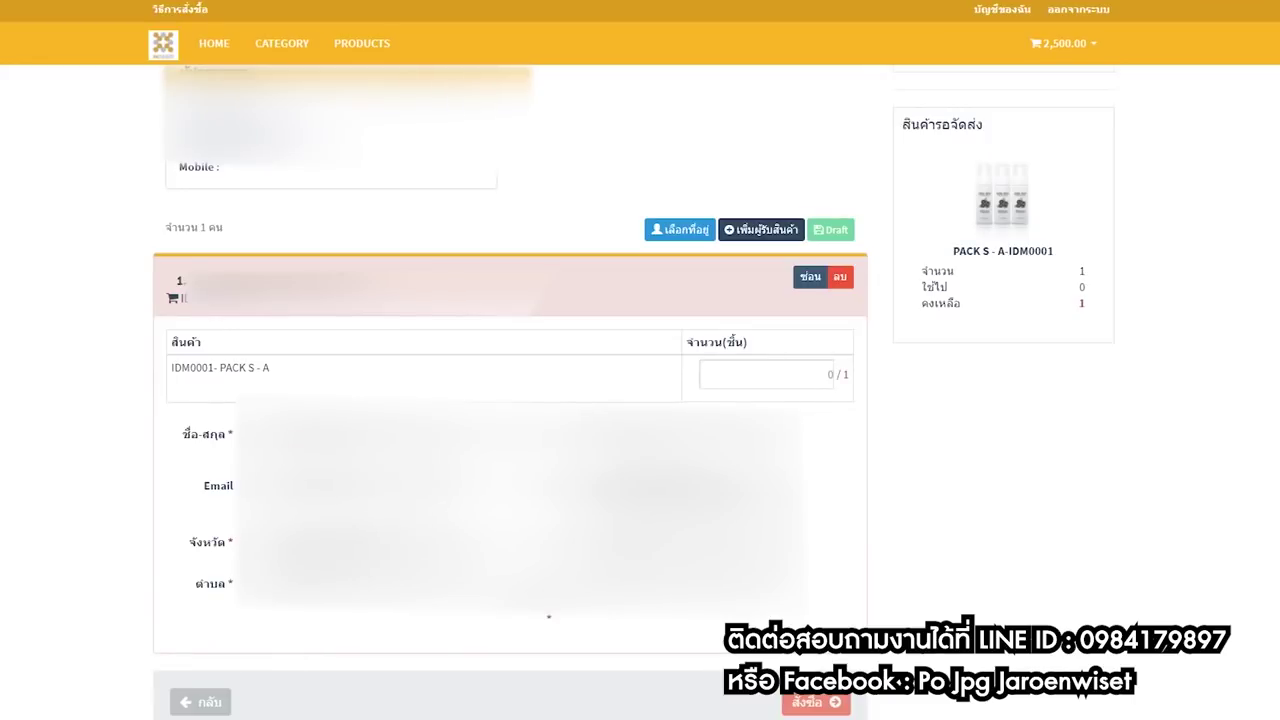
click(771, 378)
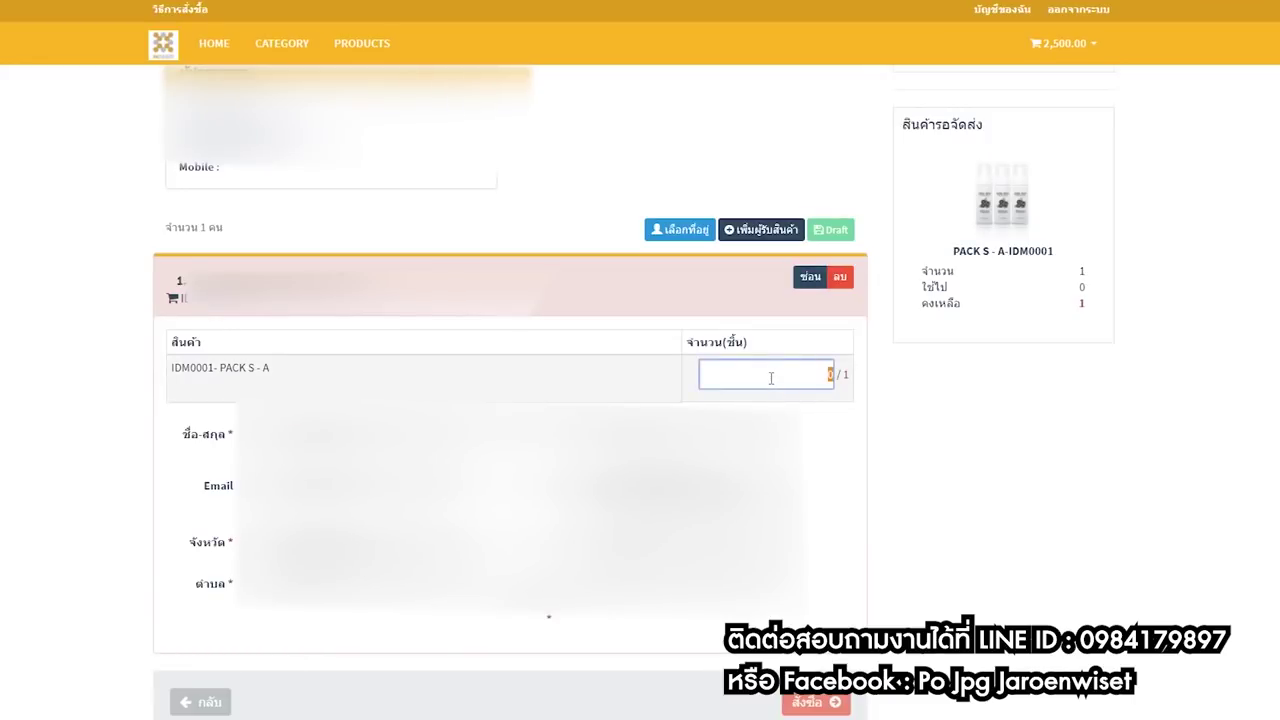
text(1)
click(905, 436)
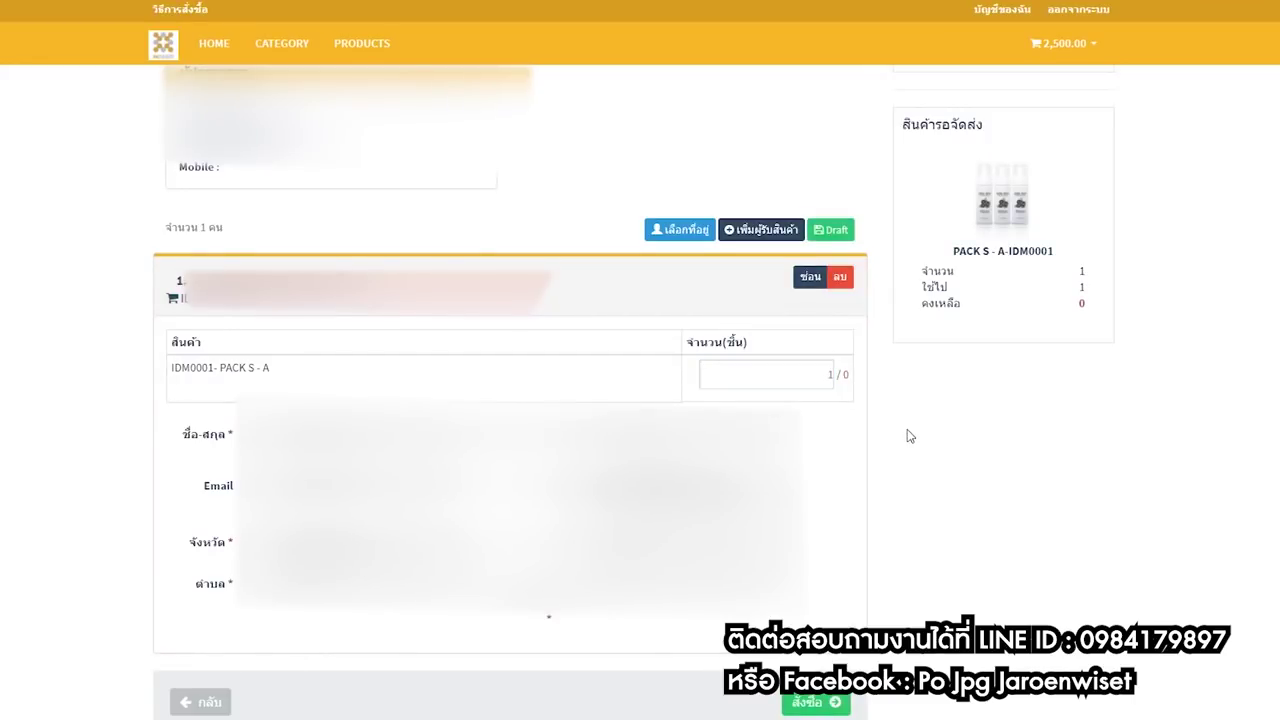
click(806, 706)
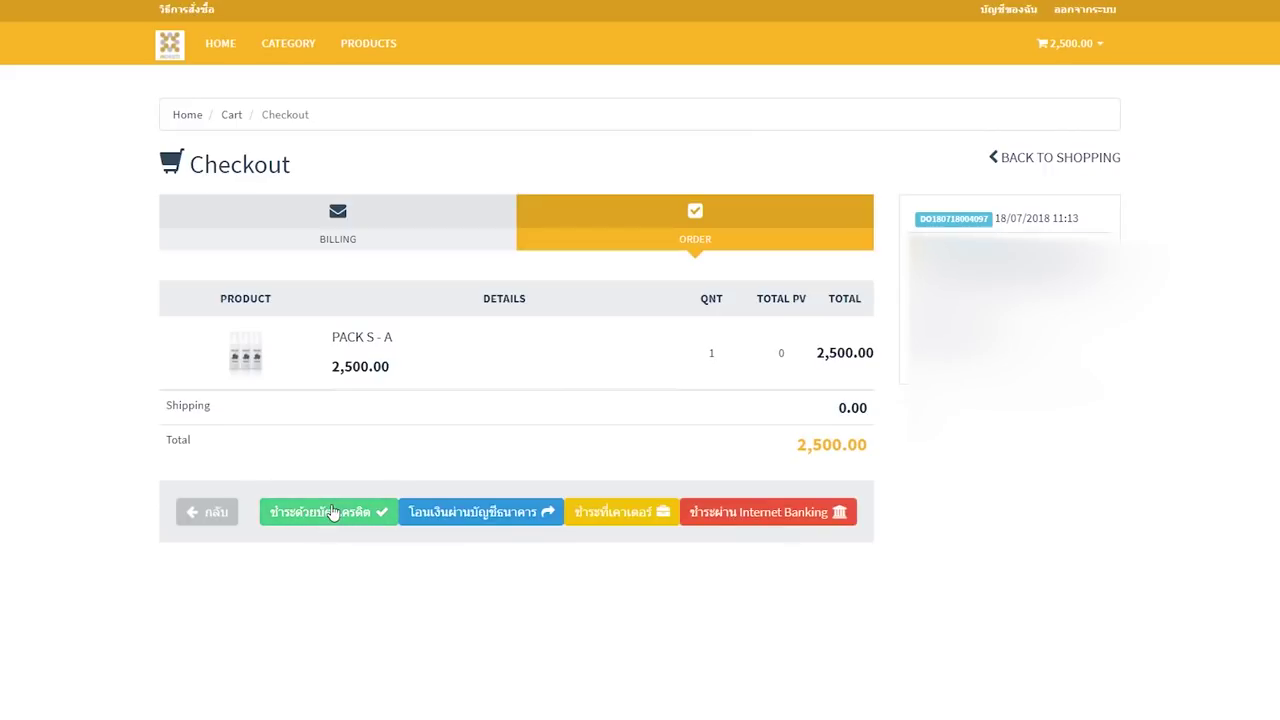
click(533, 516)
click(485, 127)
click(535, 210)
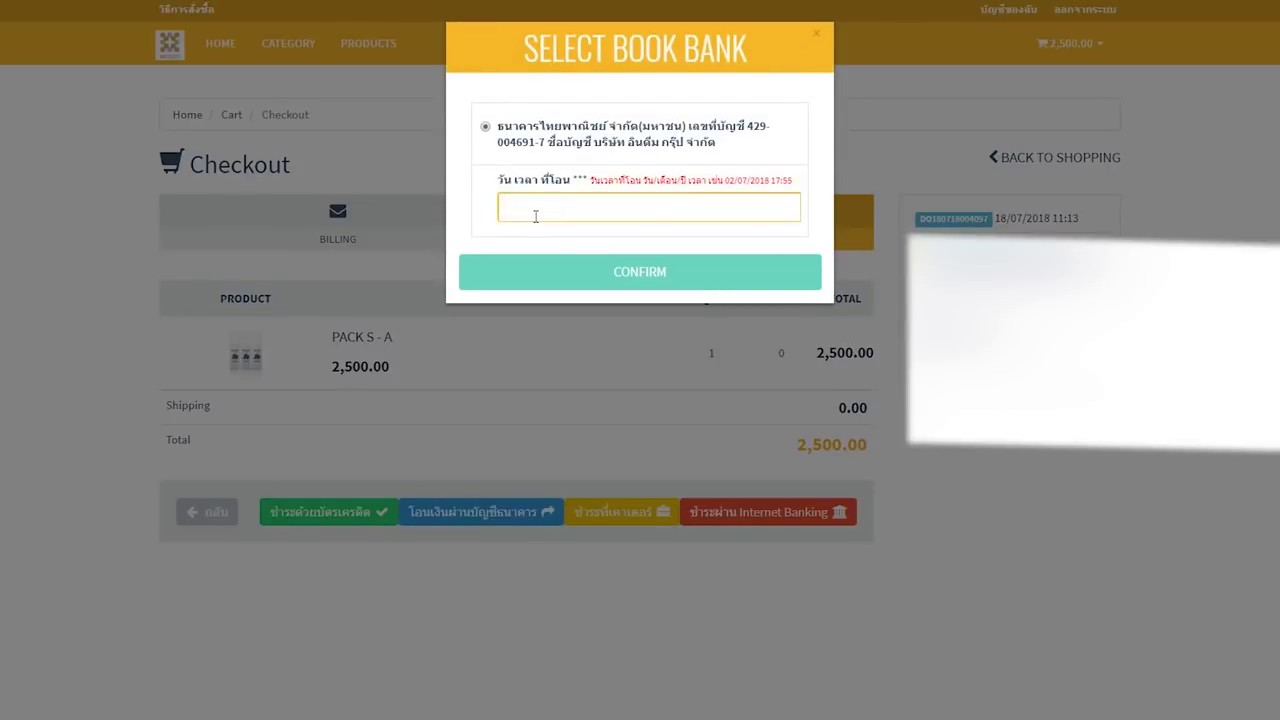
click(57, 330)
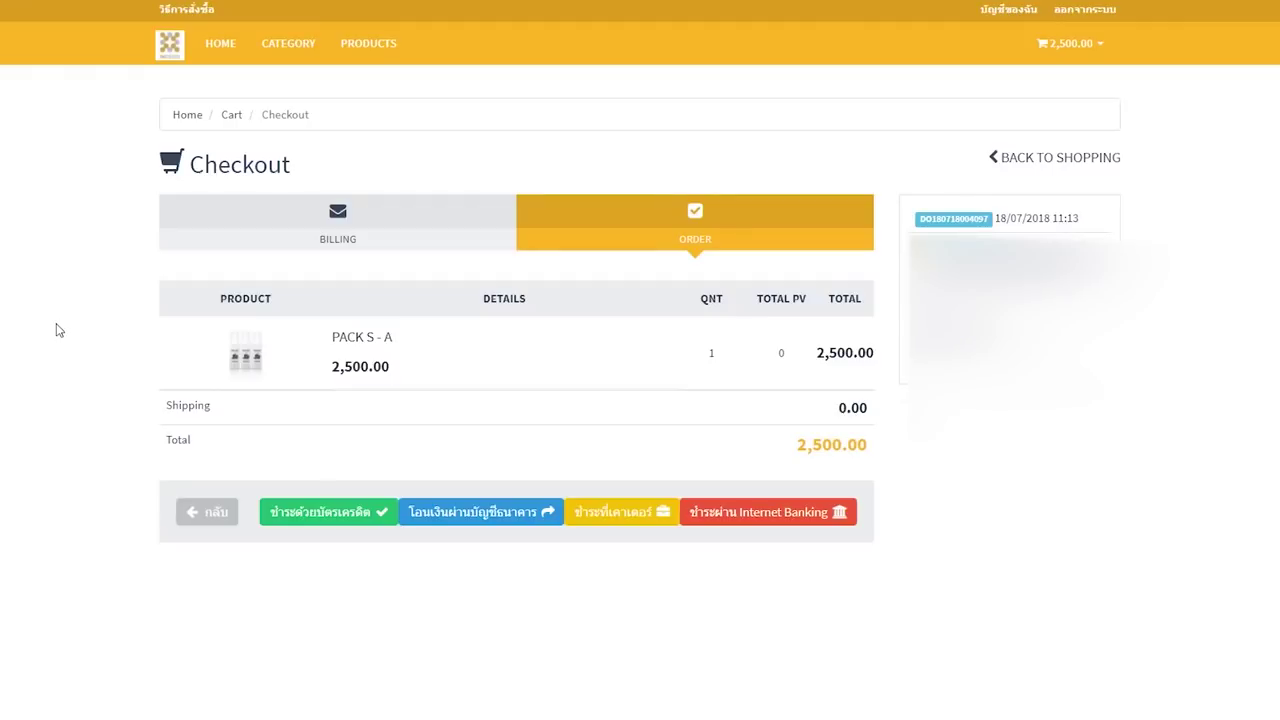